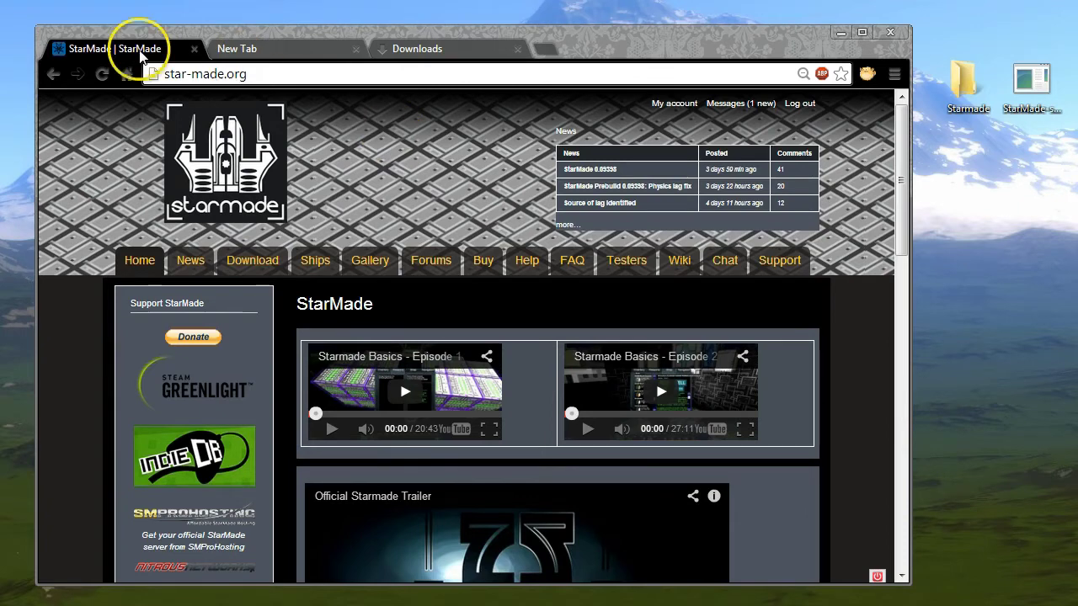
# - Load star-made.org and open the site's Download page at the table of platform versions
pyautogui.click(268, 74)
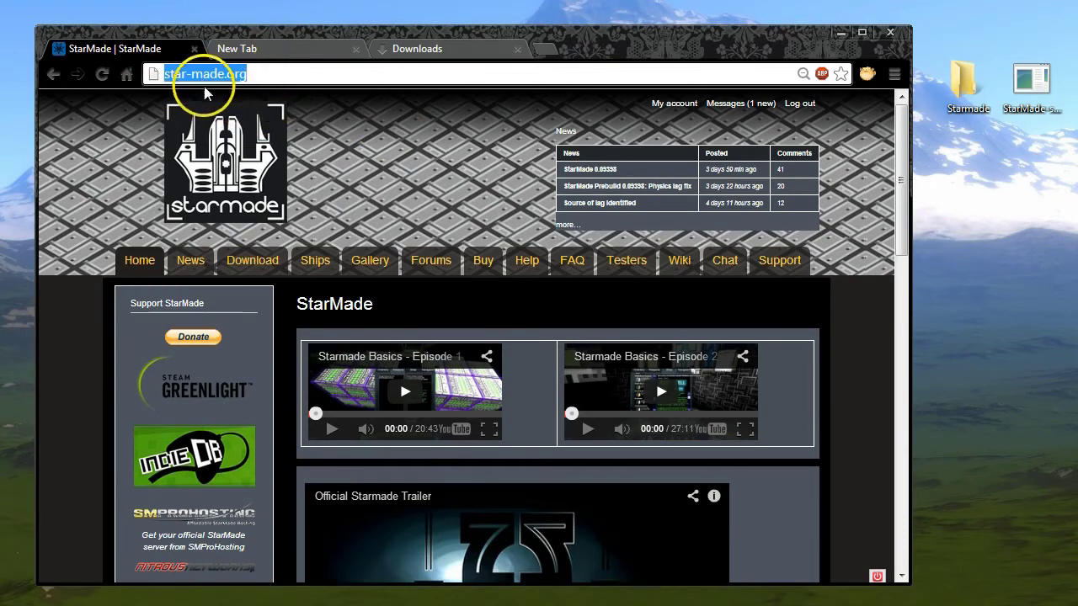
pyautogui.press('Return')
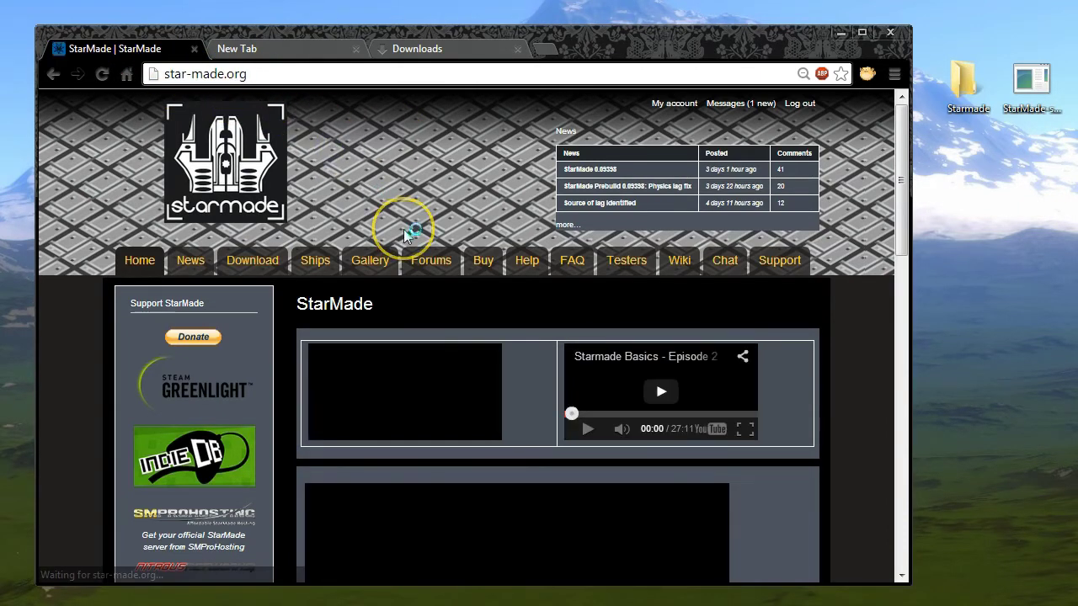
pyautogui.click(268, 265)
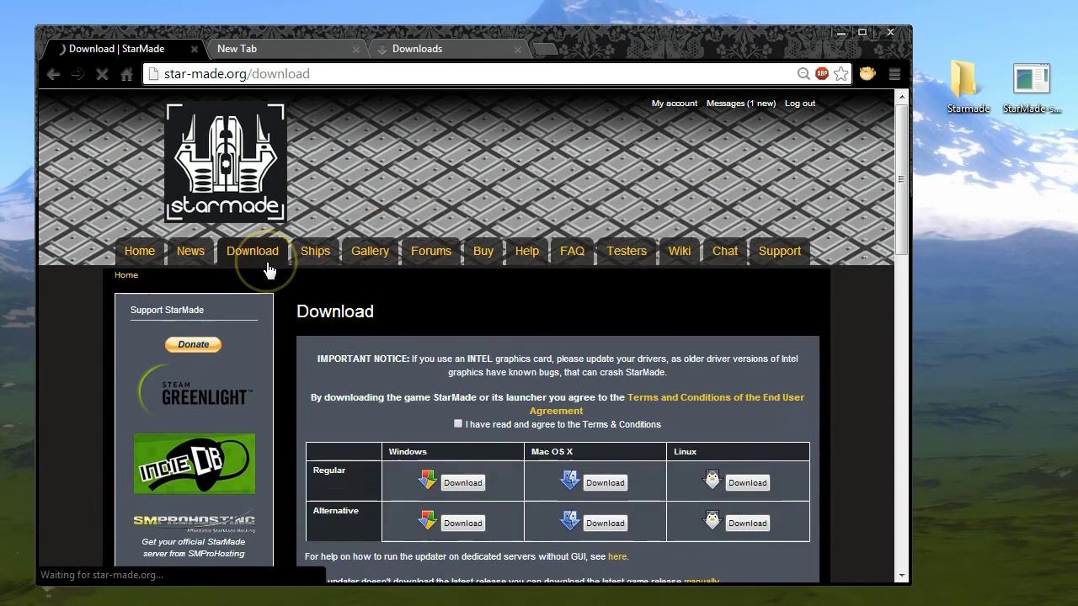
pyautogui.scroll(-1, 547, 466)
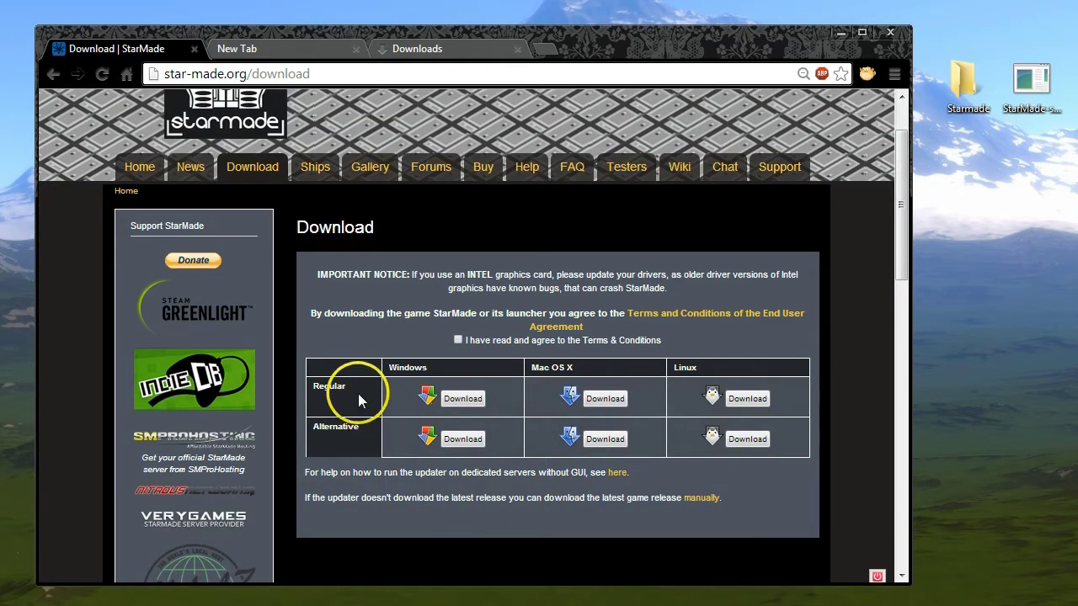
# - Agree to the Terms & Conditions and download the regular Windows version of the StarMade starter
pyautogui.moveTo(356, 389); pyautogui.dragTo(308, 388)
pyautogui.click(458, 340)
pyautogui.click(617, 396)
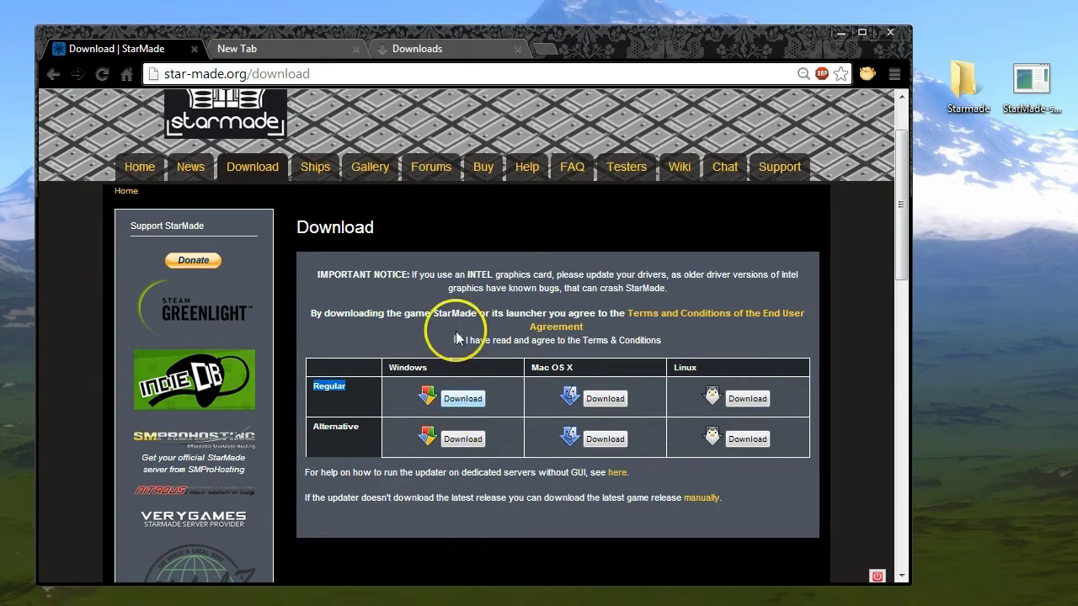
# - Examine the source address of StarMade-starter.exe in the browser's download list
pyautogui.click(427, 48)
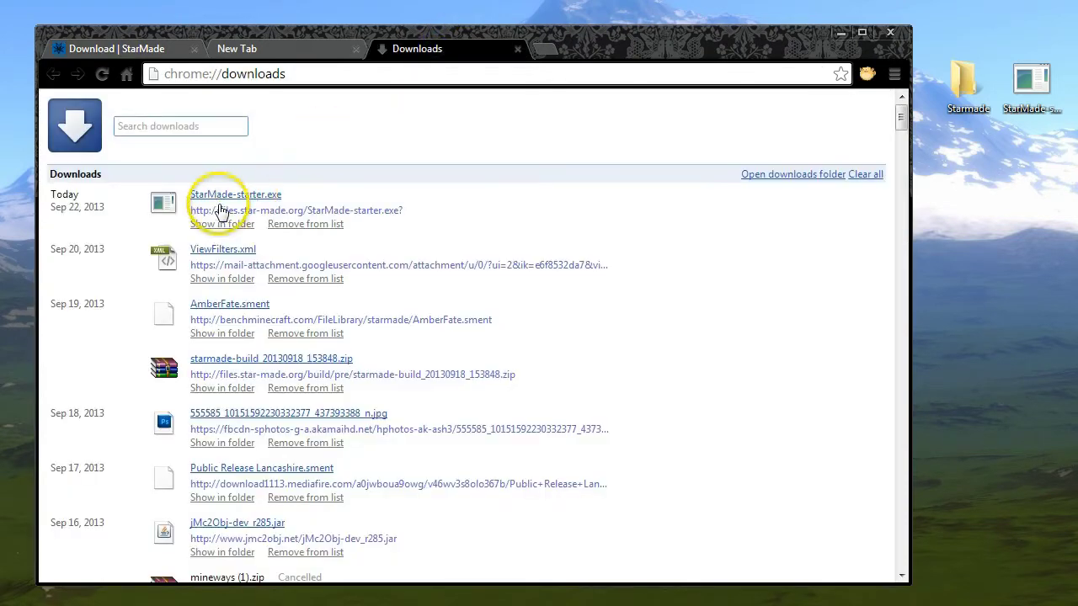
pyautogui.moveTo(191, 210); pyautogui.dragTo(439, 210)
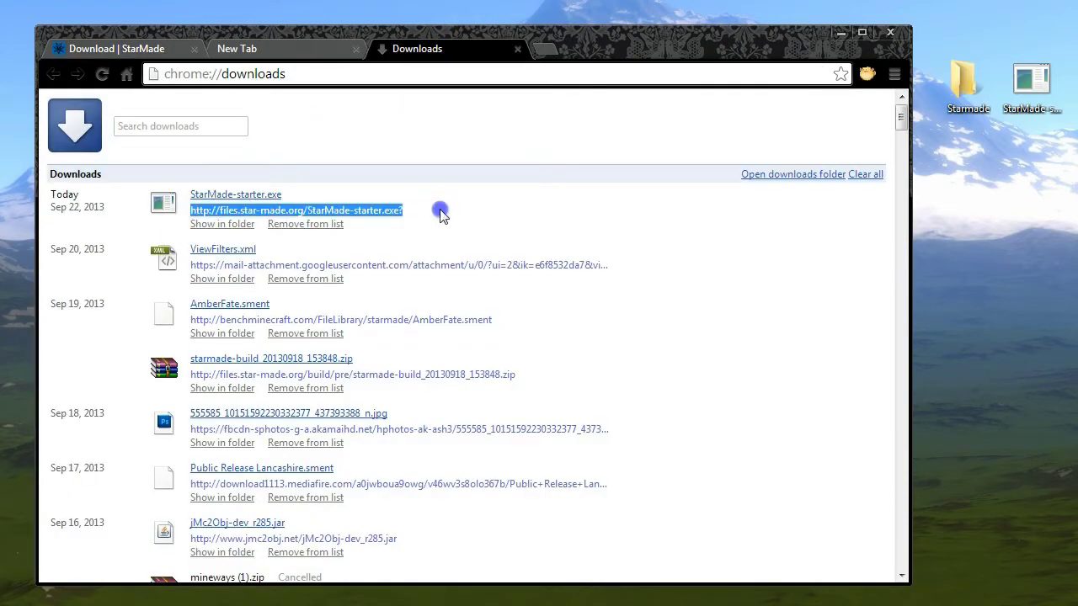
pyautogui.moveTo(244, 209); pyautogui.dragTo(385, 212)
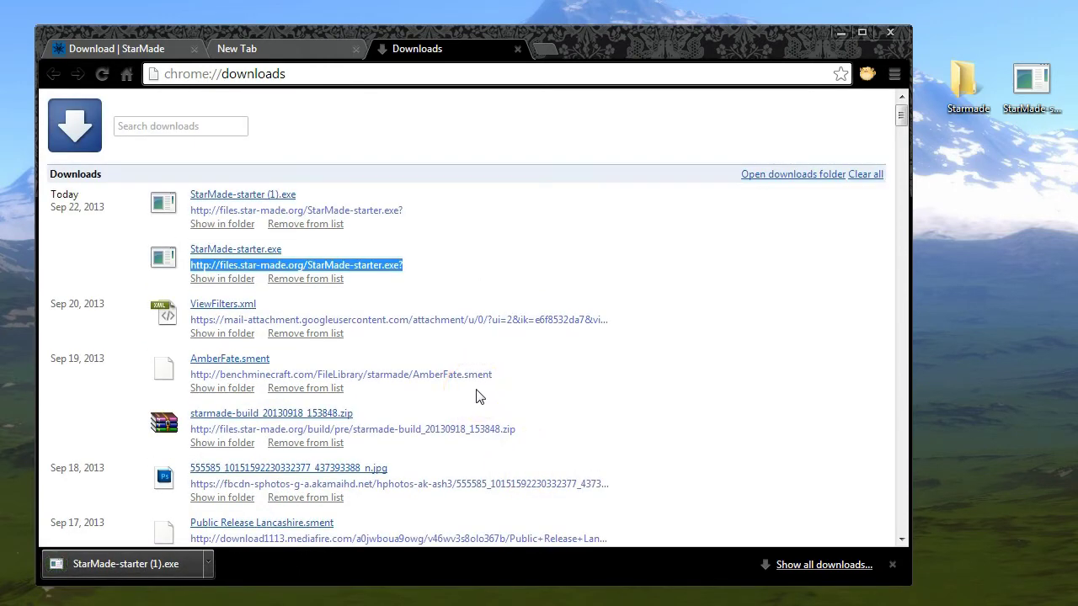
pyautogui.click(492, 374)
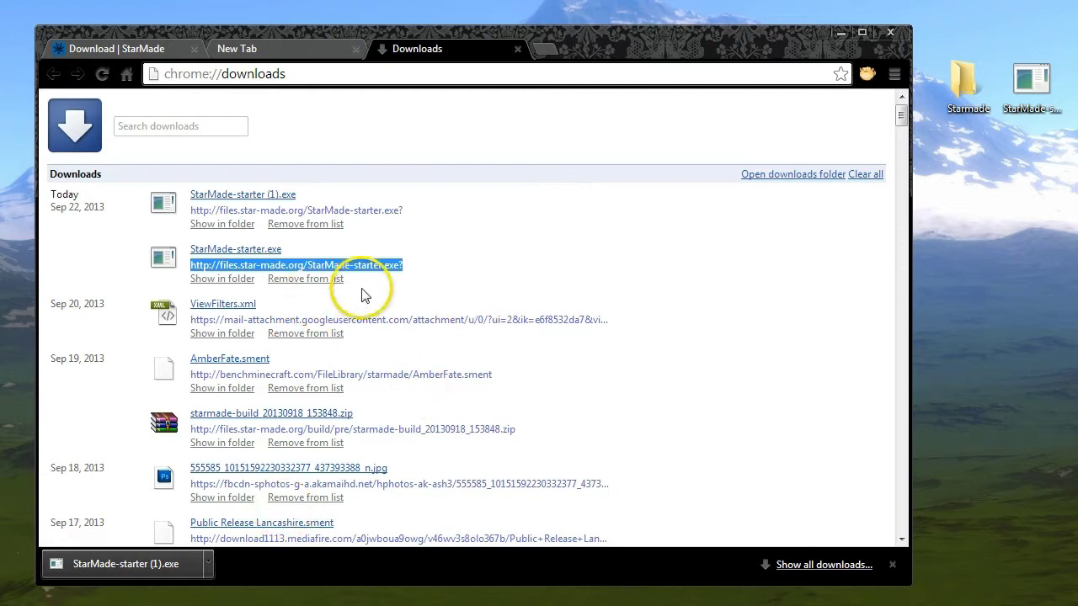
# - Close the extra browser tabs and remove the duplicate StarMade-starter (1).exe from the download list
pyautogui.click(516, 48)
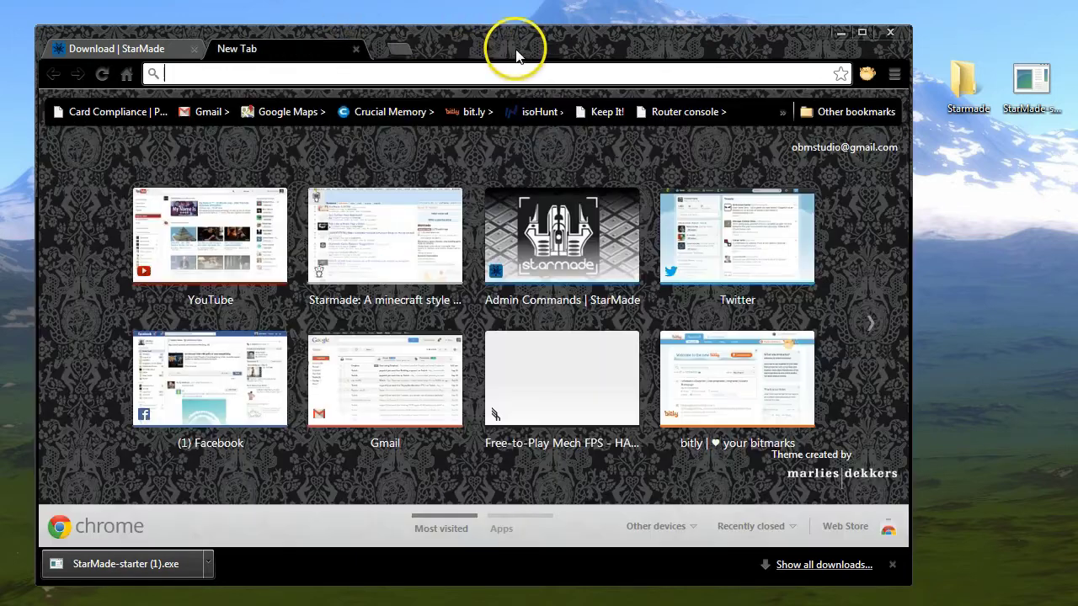
pyautogui.click(355, 48)
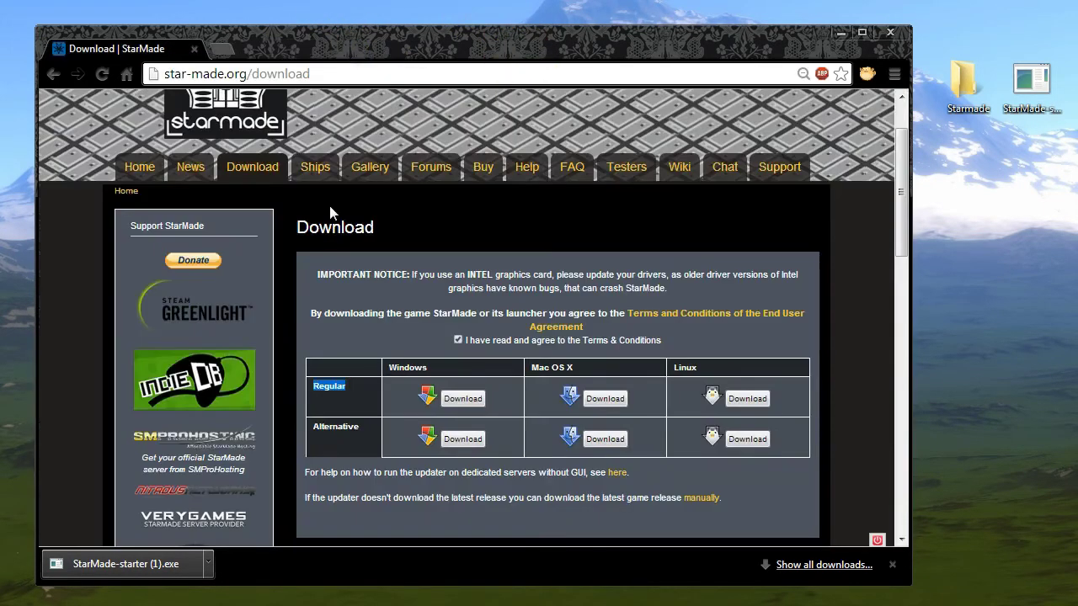
pyautogui.click(811, 565)
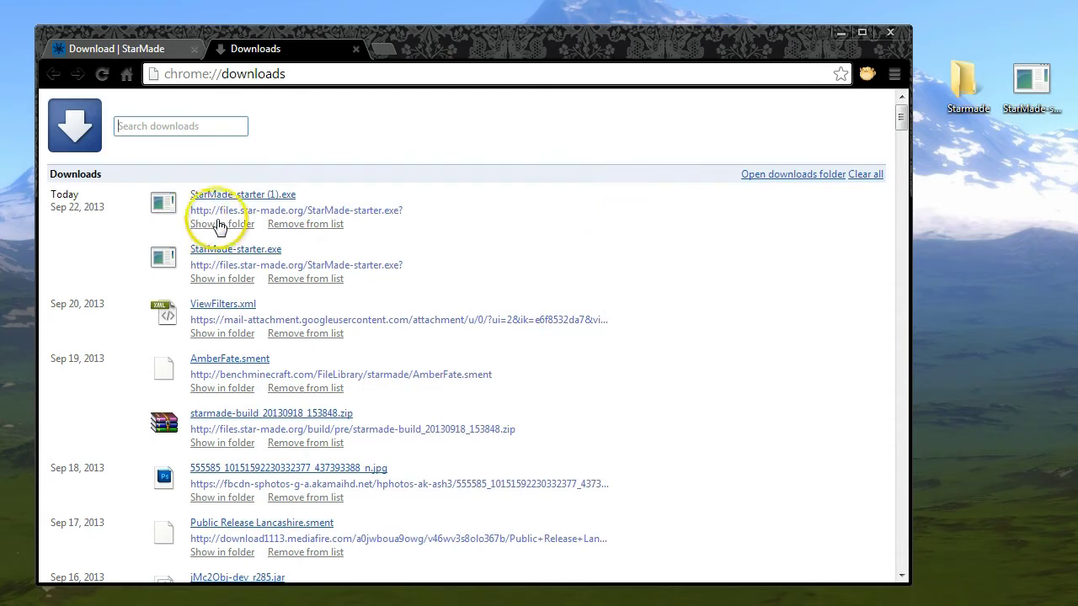
pyautogui.click(289, 224)
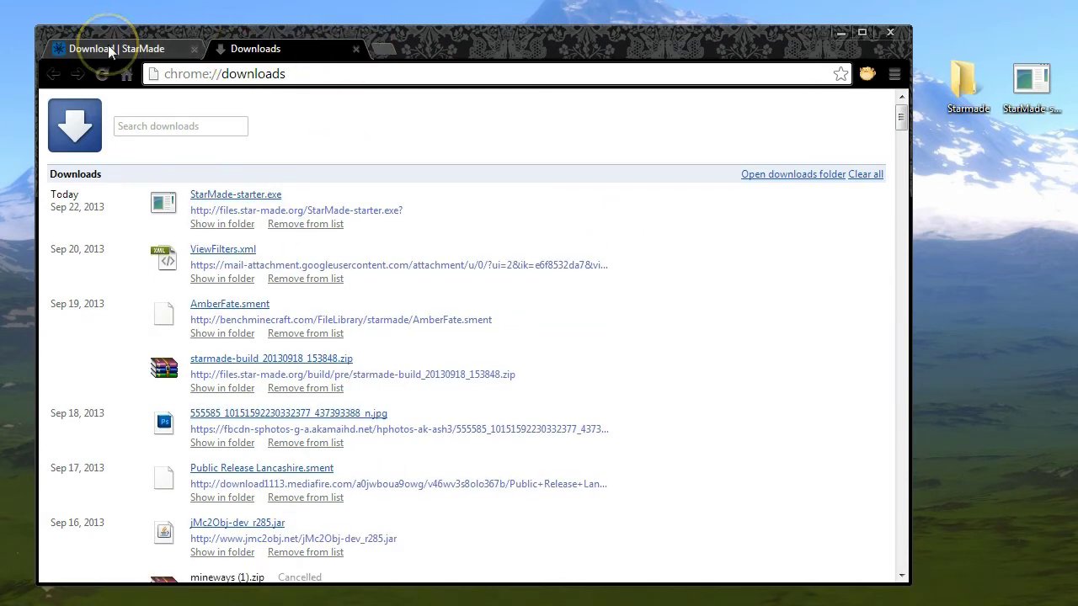
# - Close the download list and open it again for viewing the downloaded files
pyautogui.click(356, 49)
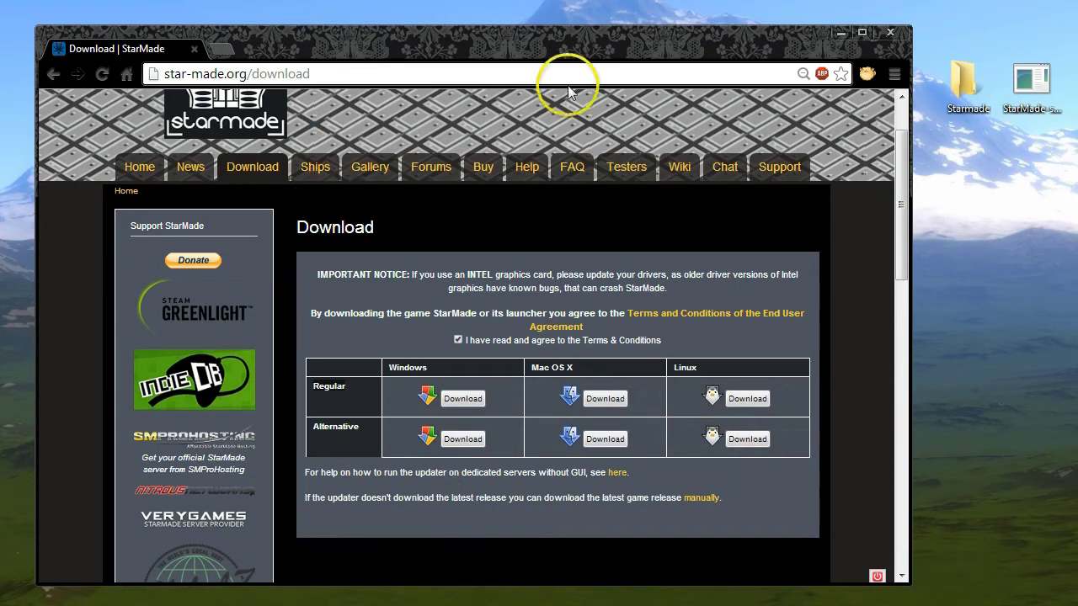
pyautogui.click(894, 74)
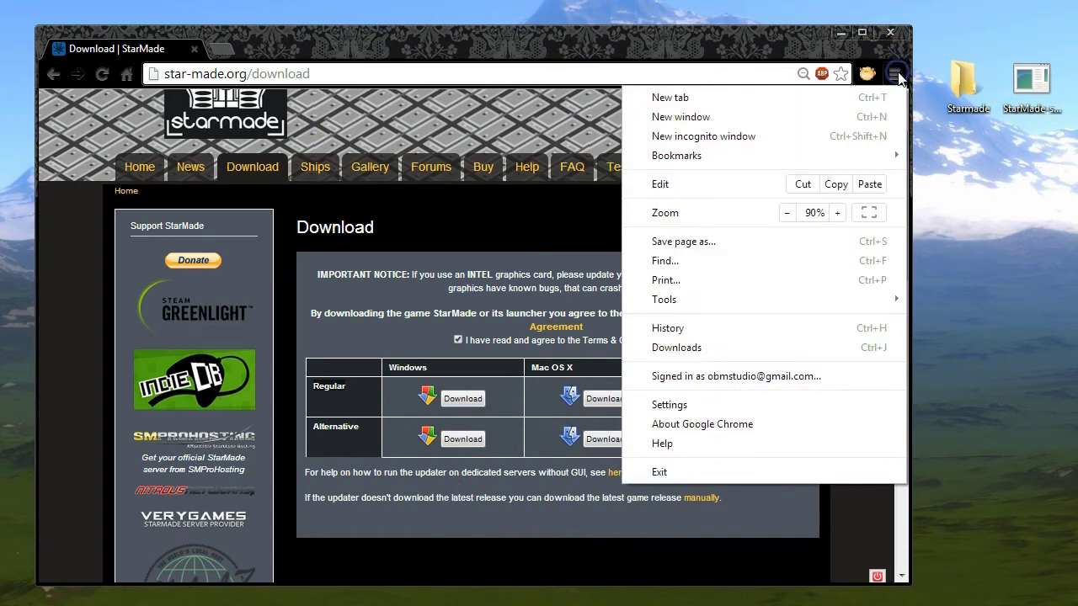
pyautogui.click(712, 354)
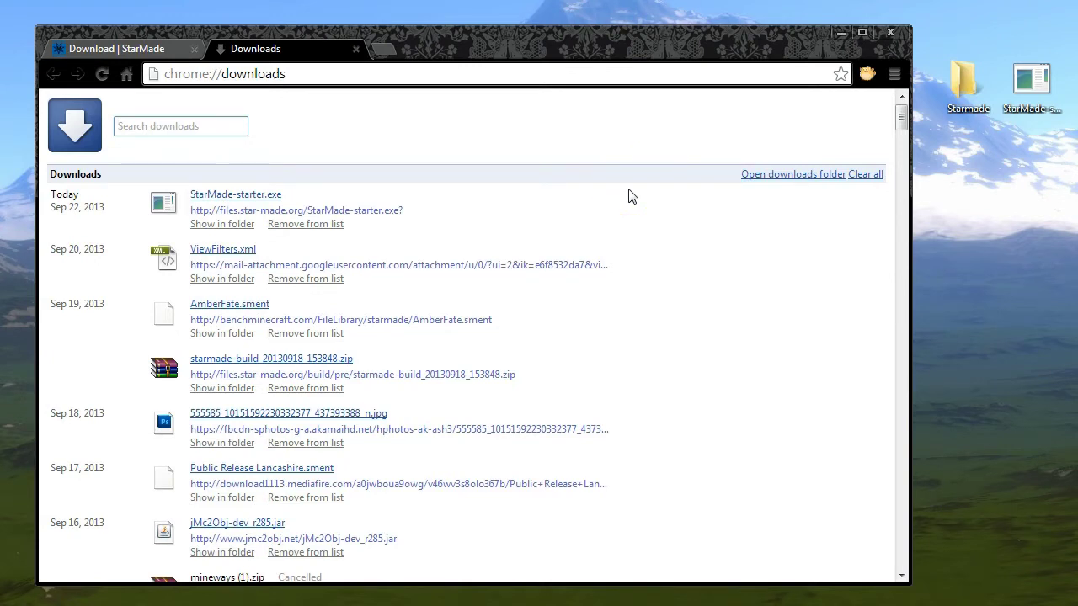
# - Minimize the browser and move StarMade-starter from the desktop into the Starmade folder
pyautogui.click(839, 30)
pyautogui.moveTo(1035, 84); pyautogui.dragTo(908, 96)
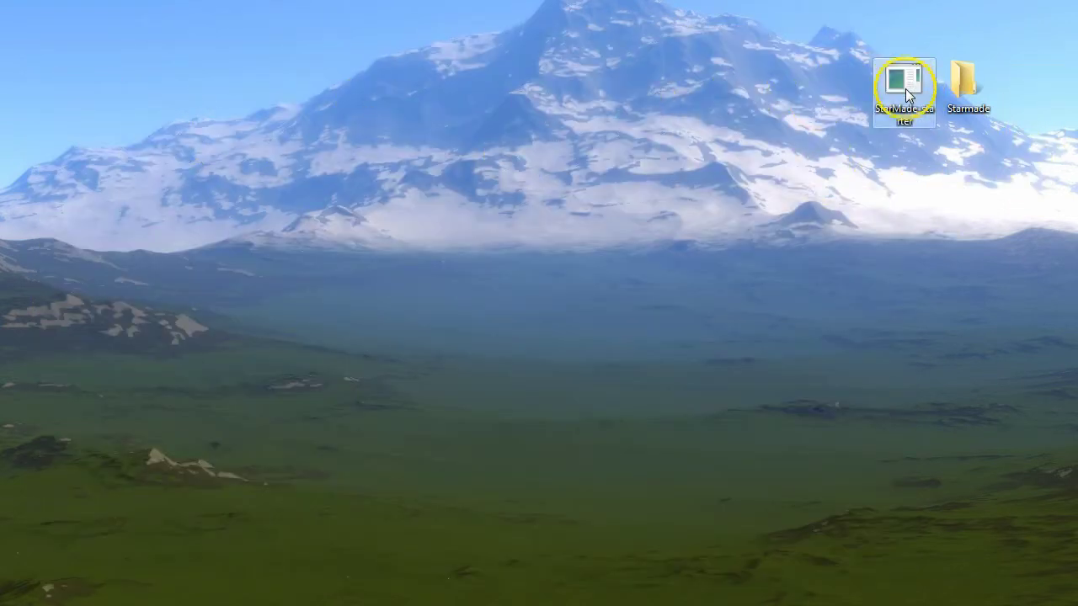
pyautogui.click(967, 79)
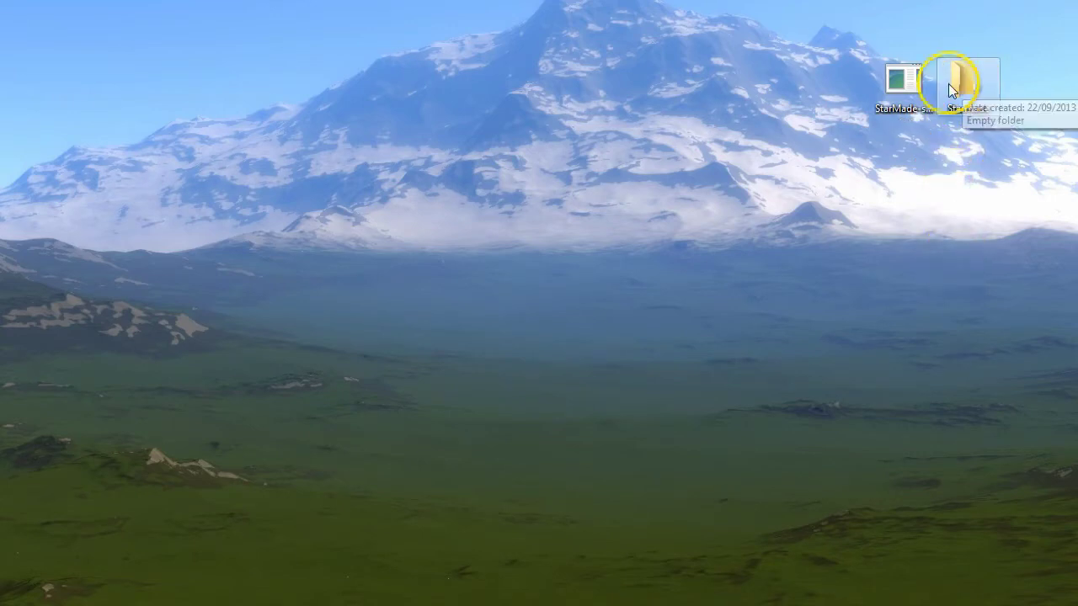
pyautogui.moveTo(893, 87); pyautogui.dragTo(961, 86)
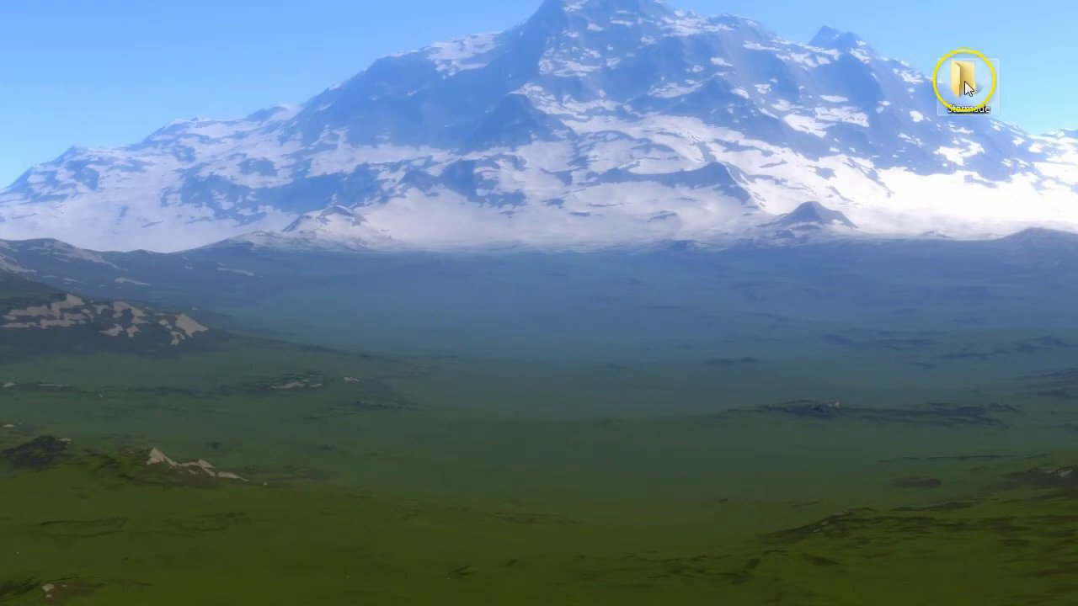
# - Open the Starmade folder and run StarMade-starter, allowing the unverified program to start
pyautogui.doubleClick(962, 84)
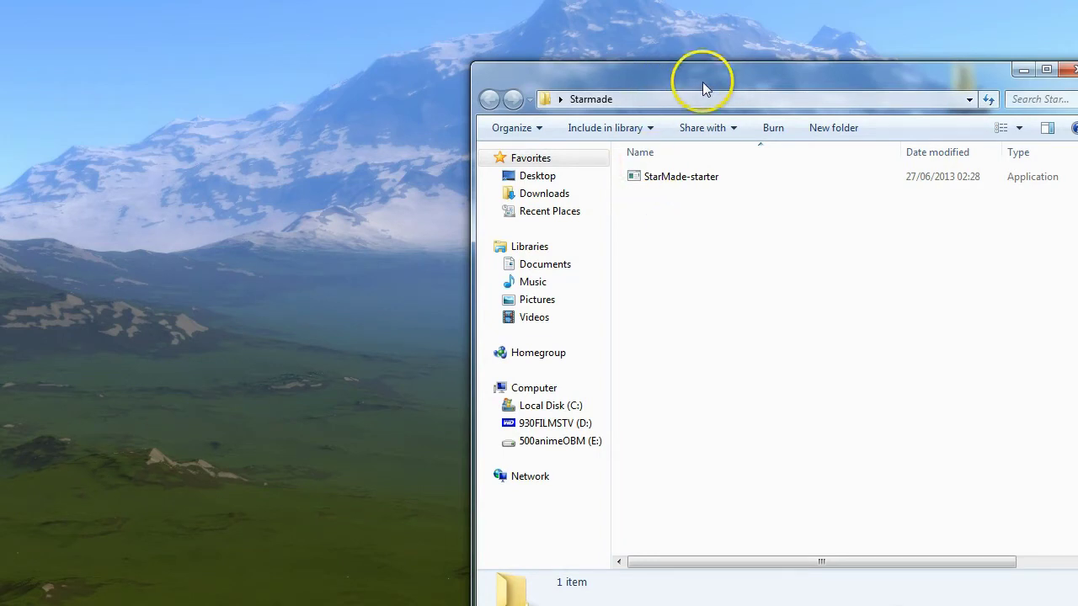
pyautogui.moveTo(702, 85); pyautogui.dragTo(665, 50)
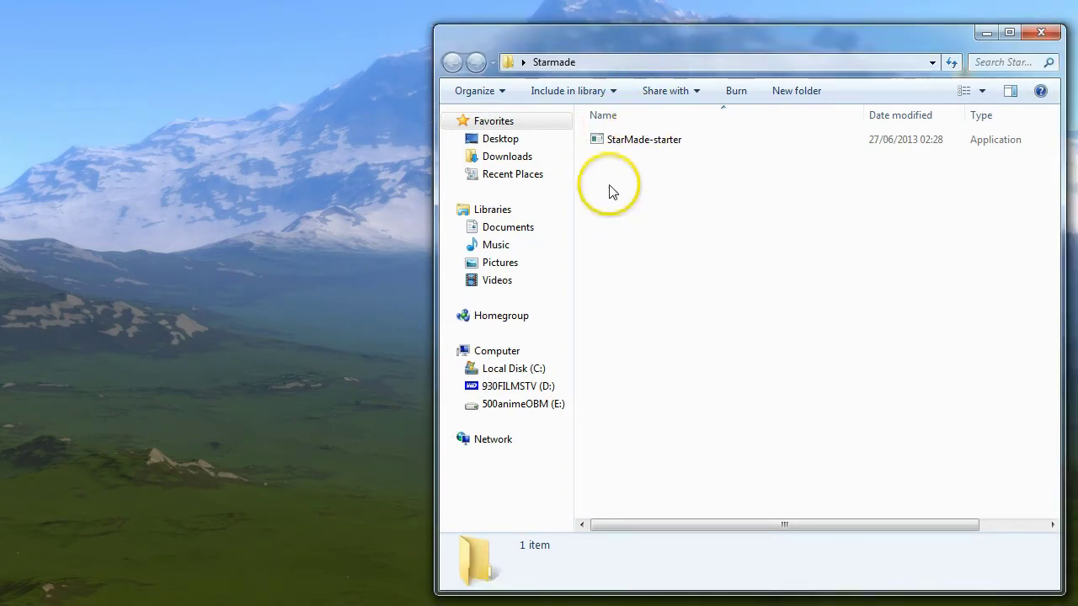
pyautogui.doubleClick(596, 137)
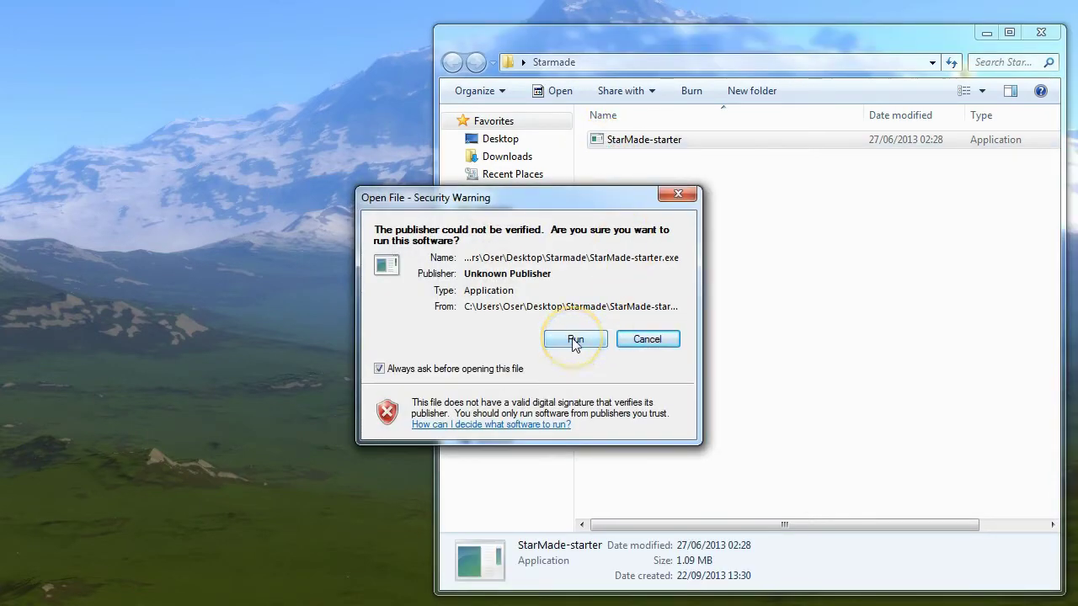
pyautogui.click(575, 340)
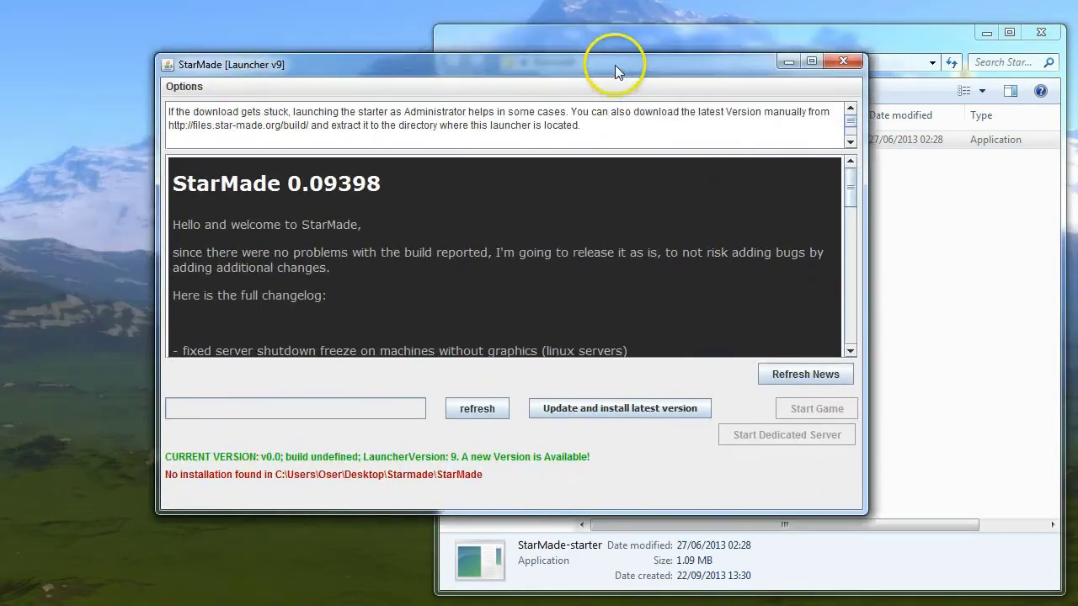
# - Update and install the latest StarMade version with the launcher, and move its window away from the folder contents
pyautogui.moveTo(617, 69); pyautogui.dragTo(627, 64)
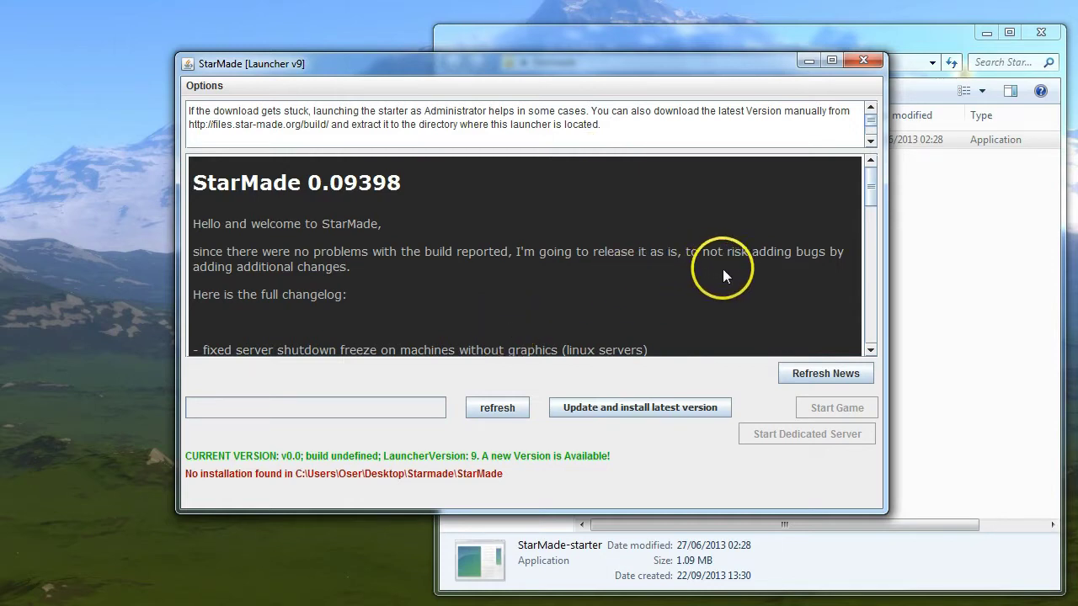
pyautogui.click(643, 412)
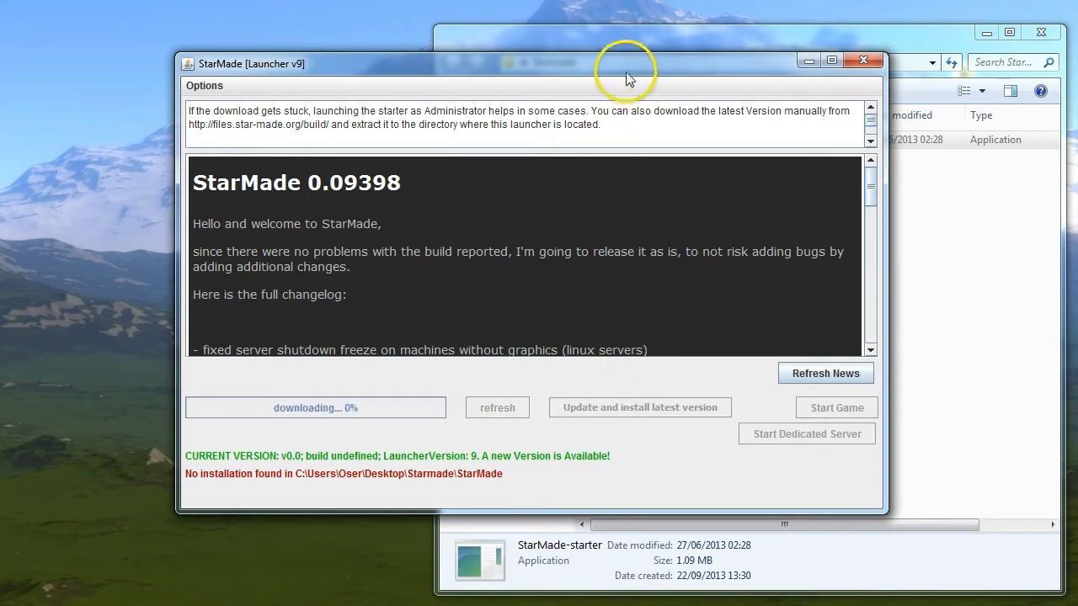
pyautogui.moveTo(626, 60); pyautogui.dragTo(479, 136)
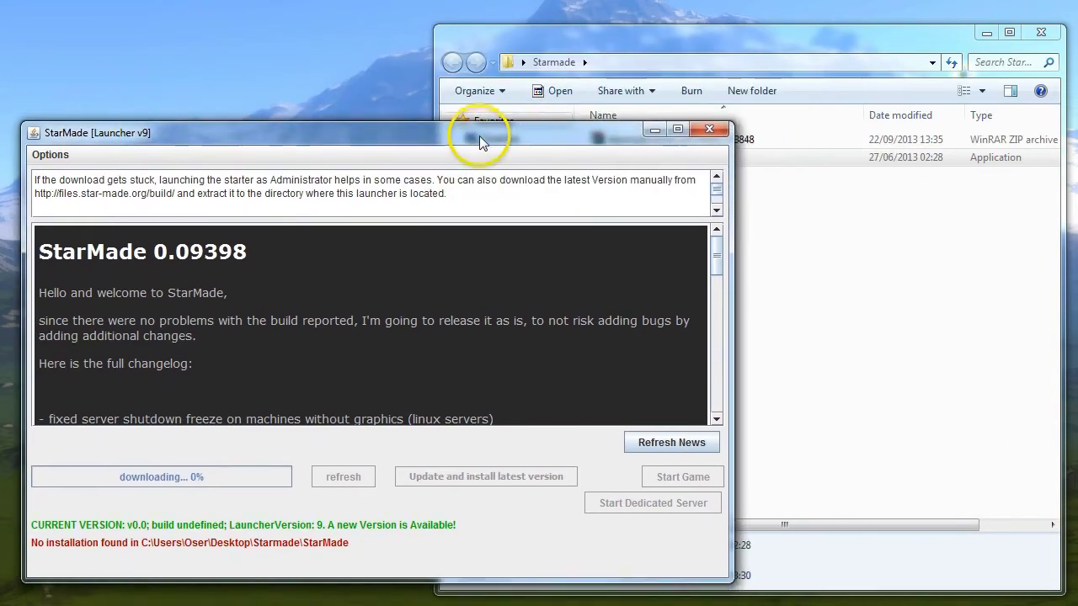
# - Bring the Starmade folder window to the front and narrow it so the launcher's progress bar stays visible
pyautogui.click(636, 42)
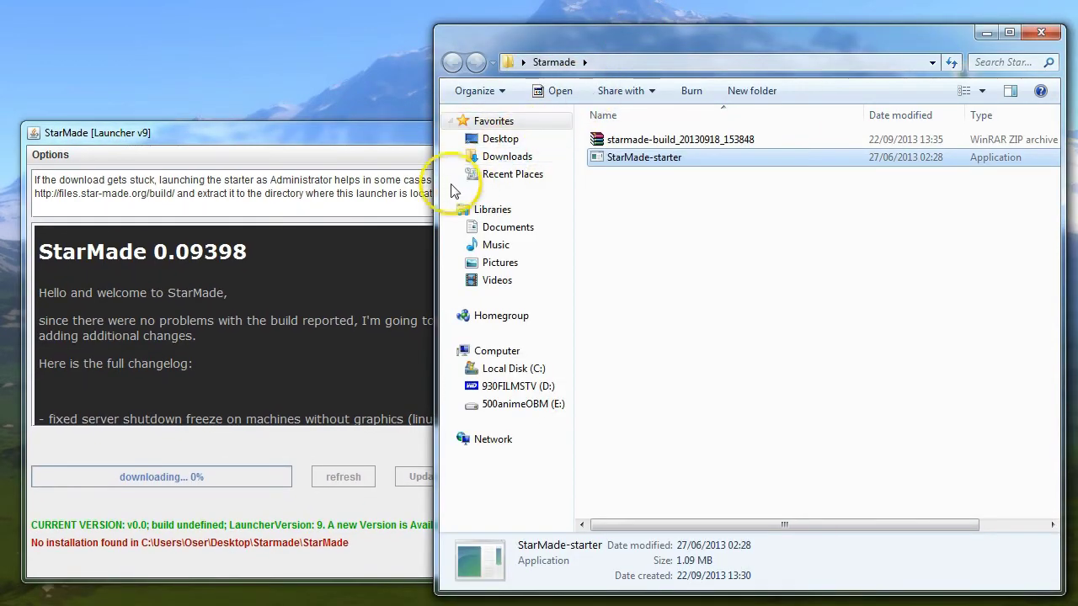
pyautogui.moveTo(431, 188); pyautogui.dragTo(615, 181)
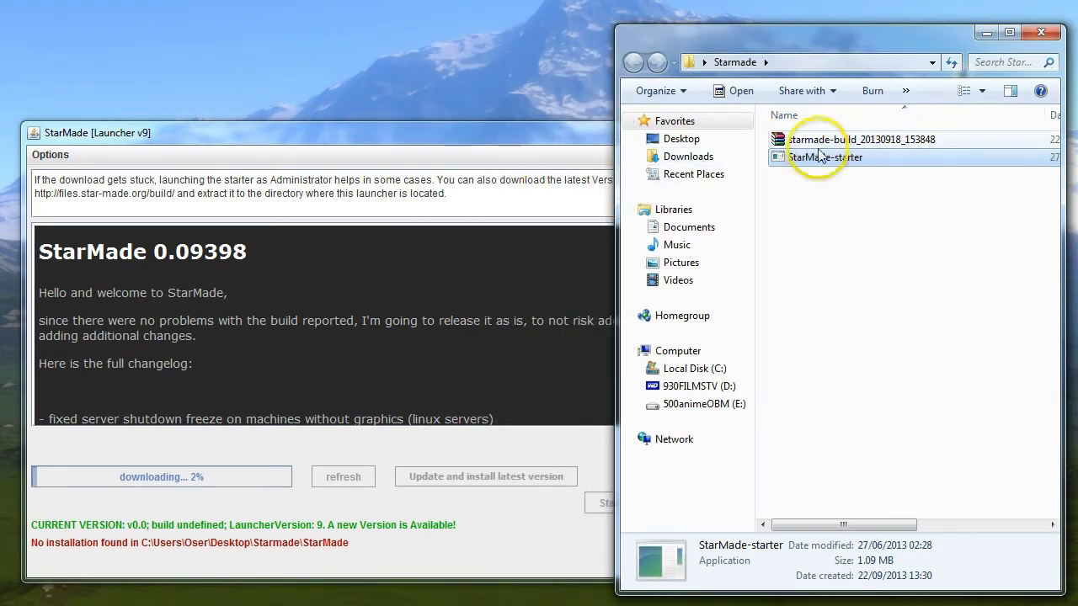
pyautogui.moveTo(614, 261); pyautogui.dragTo(508, 267)
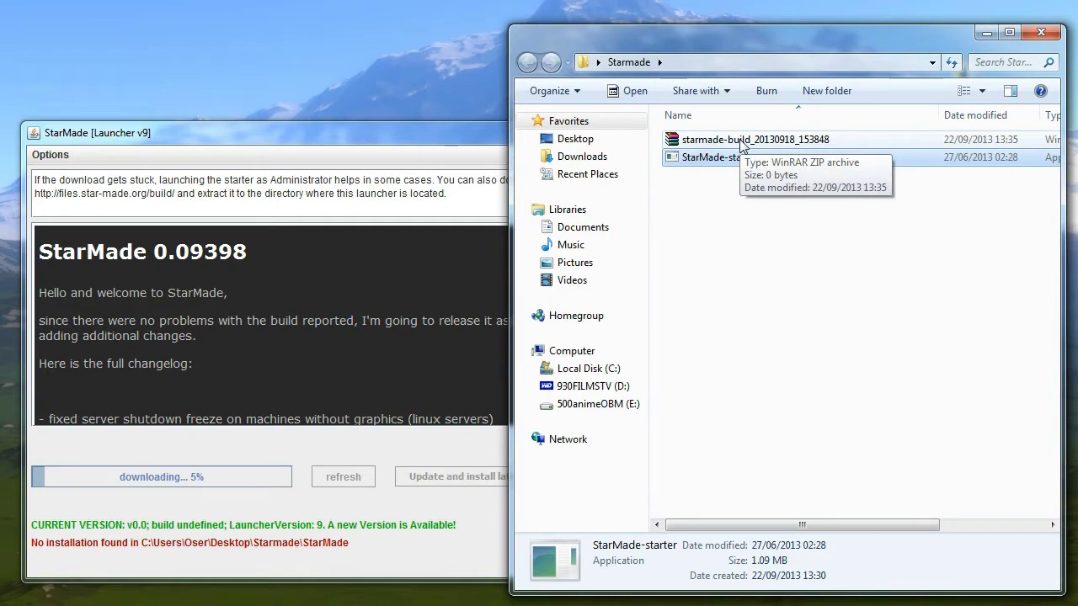
# - Examine the Starmade folder after the installation and open its StarMade subfolder
pyautogui.click(724, 194)
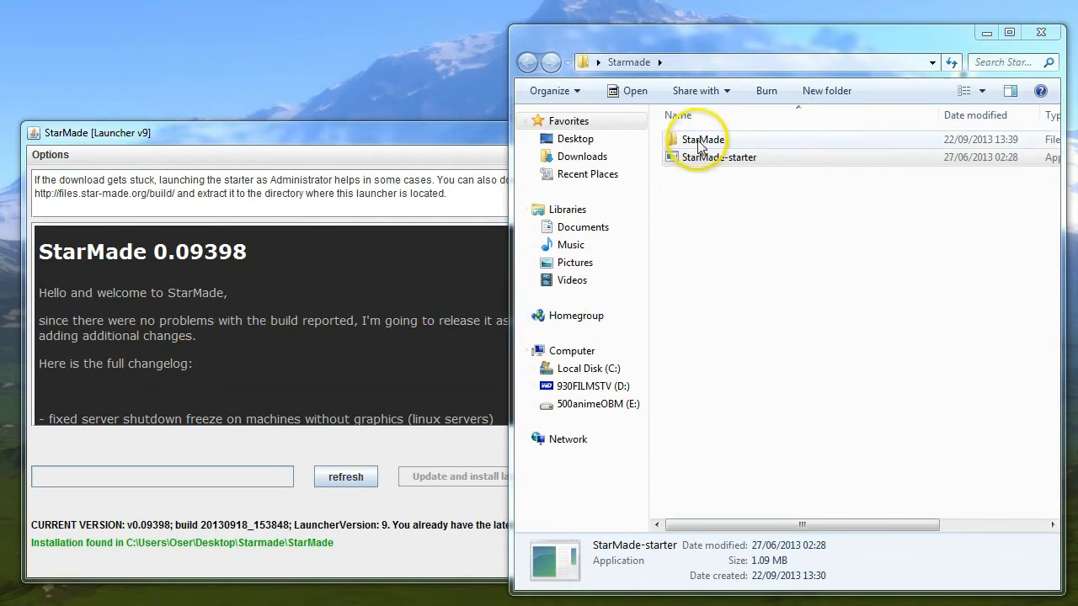
pyautogui.click(722, 194)
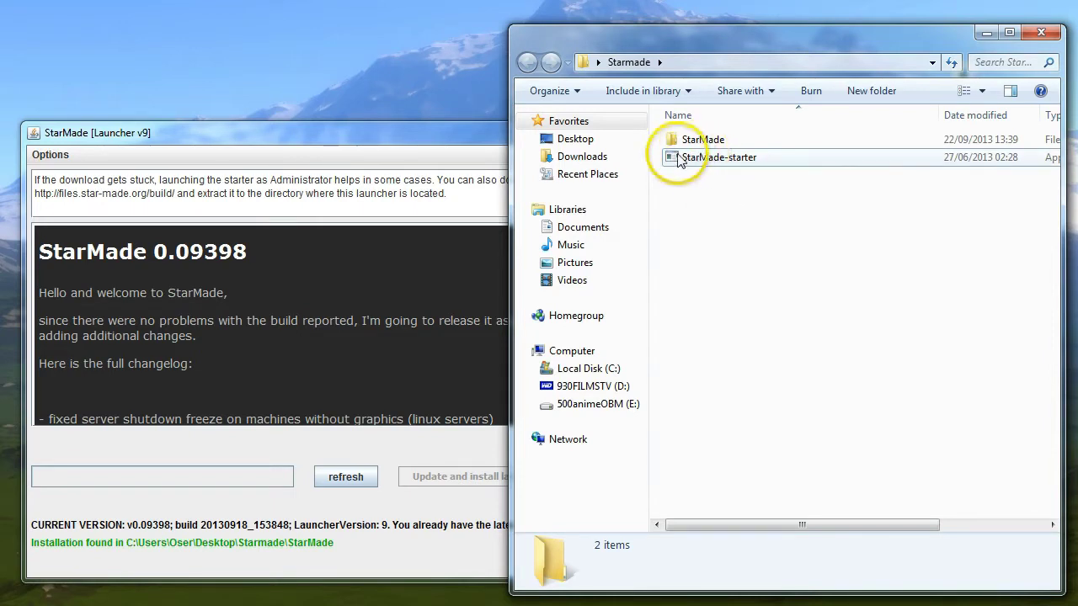
pyautogui.click(425, 152)
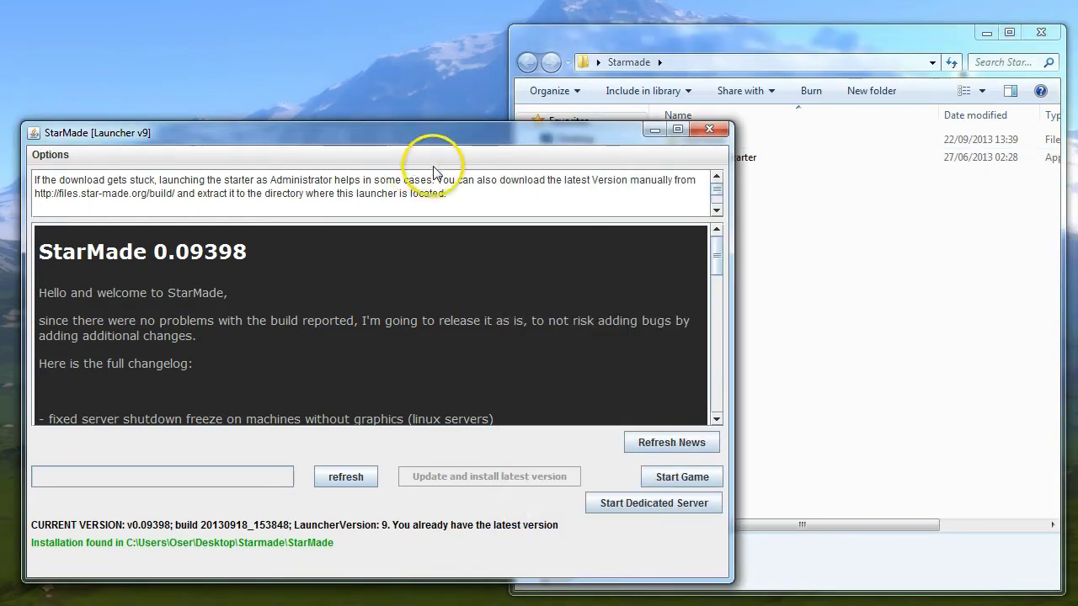
pyautogui.click(884, 305)
pyautogui.doubleClick(680, 143)
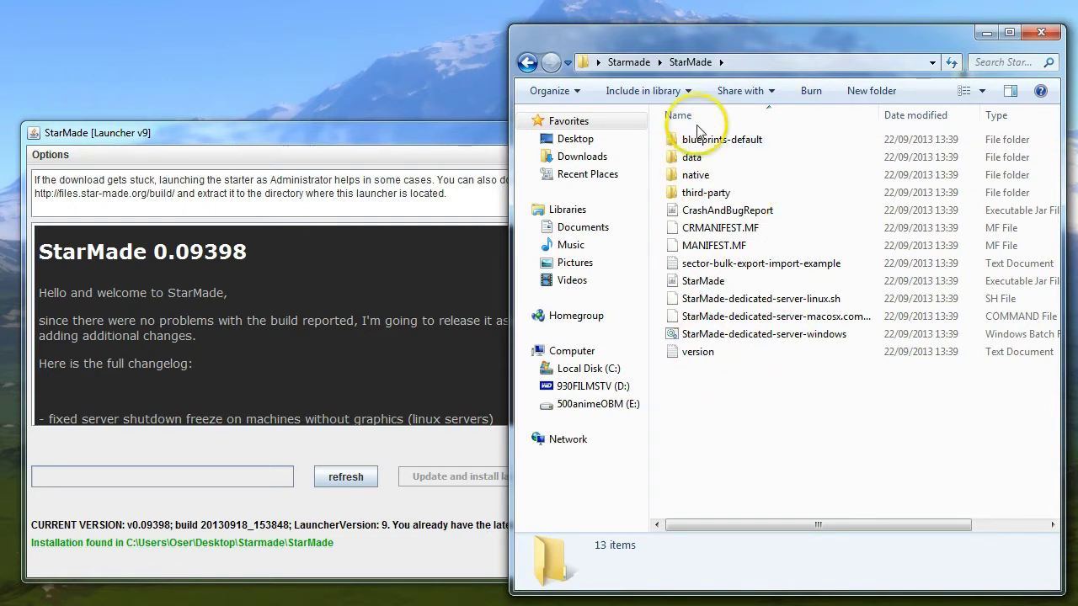
# - Return to the StarMade launcher and start the game
pyautogui.click(429, 327)
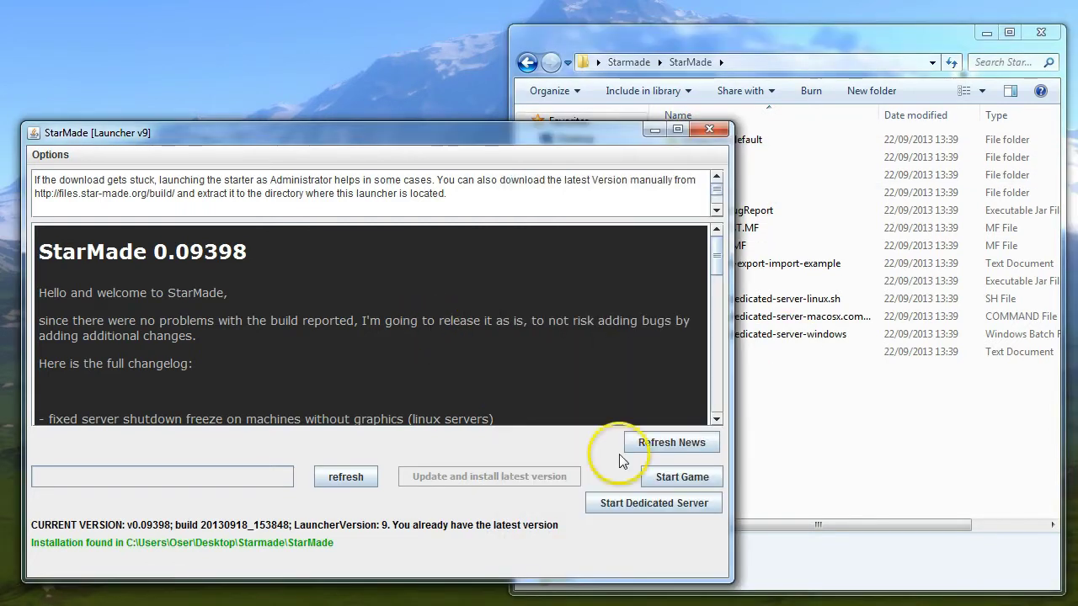
pyautogui.click(679, 479)
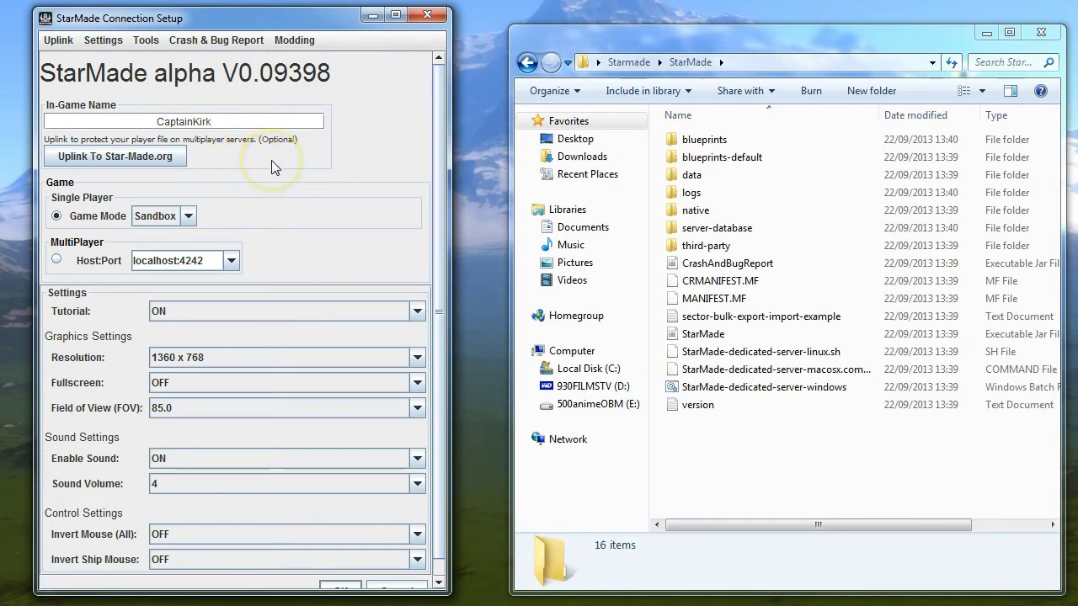
# - Try the multiplayer option in the connection setup, and return to single player with Sandbox mode
pyautogui.click(57, 215)
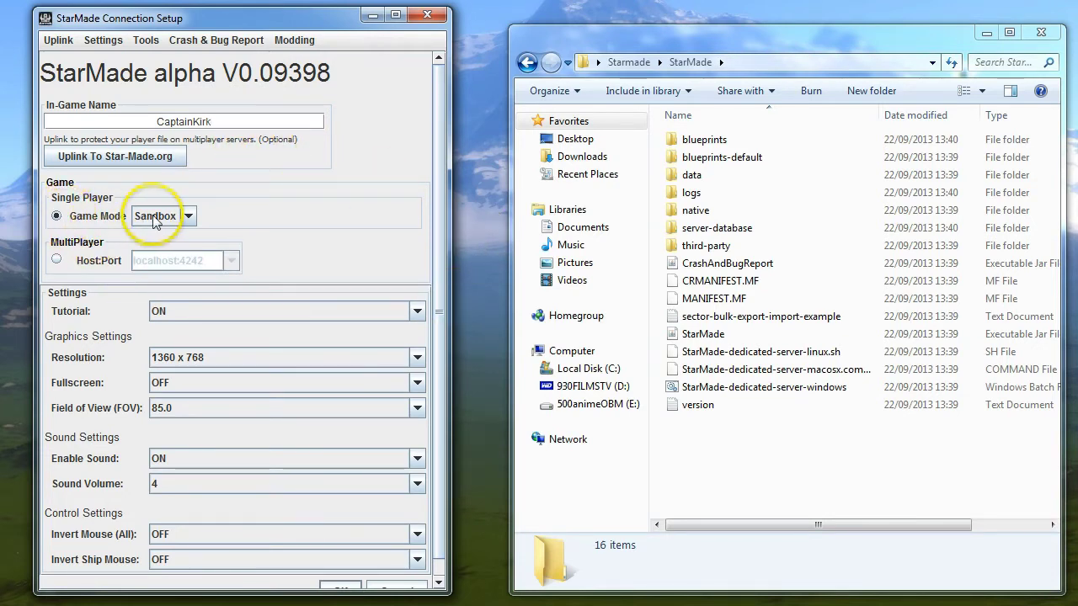
pyautogui.click(56, 259)
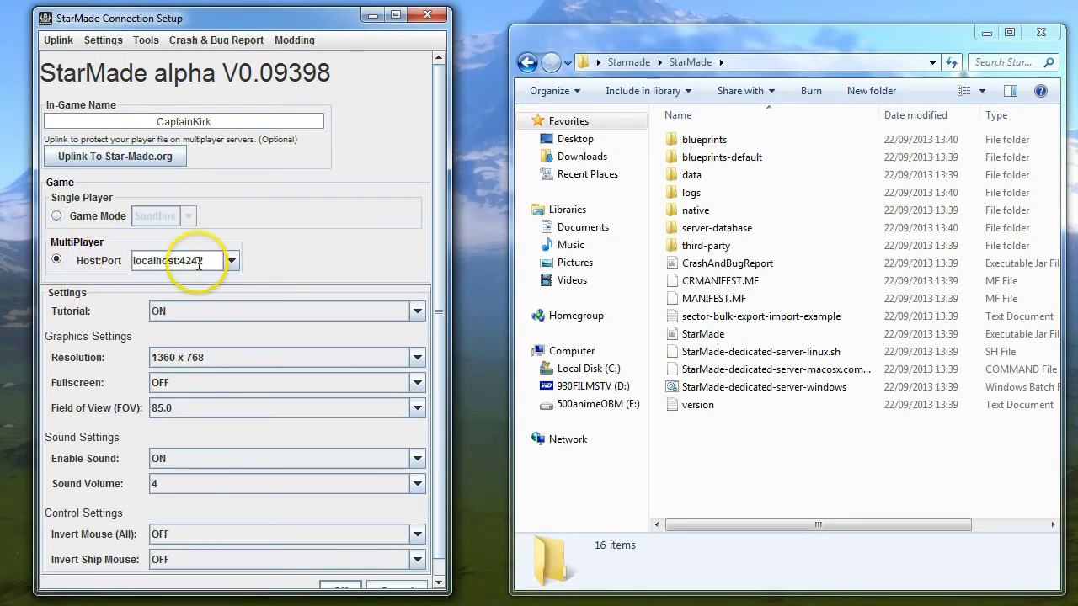
pyautogui.click(59, 218)
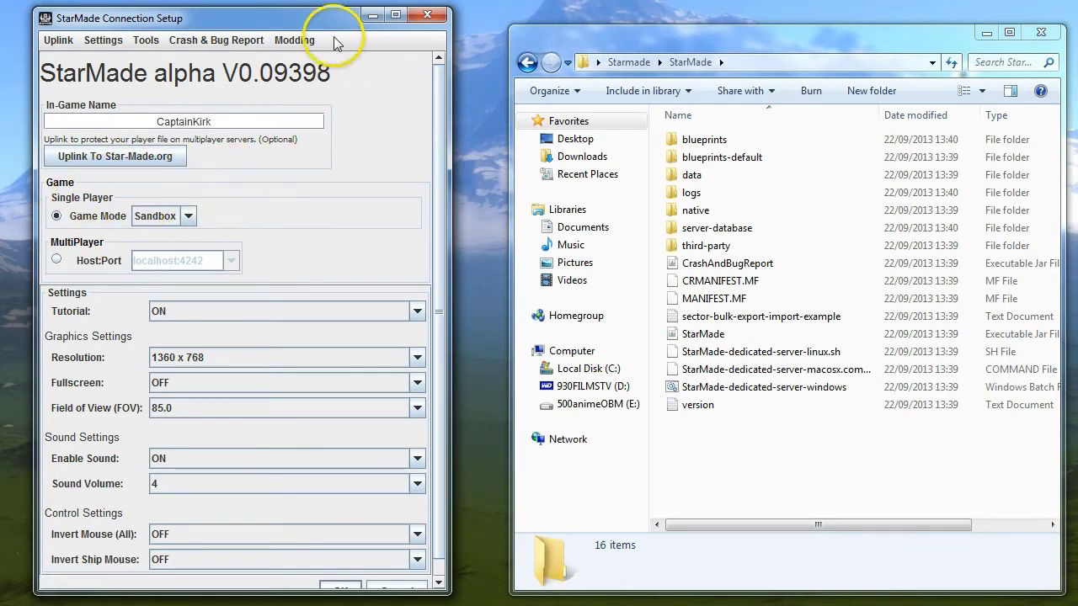
pyautogui.click(294, 40)
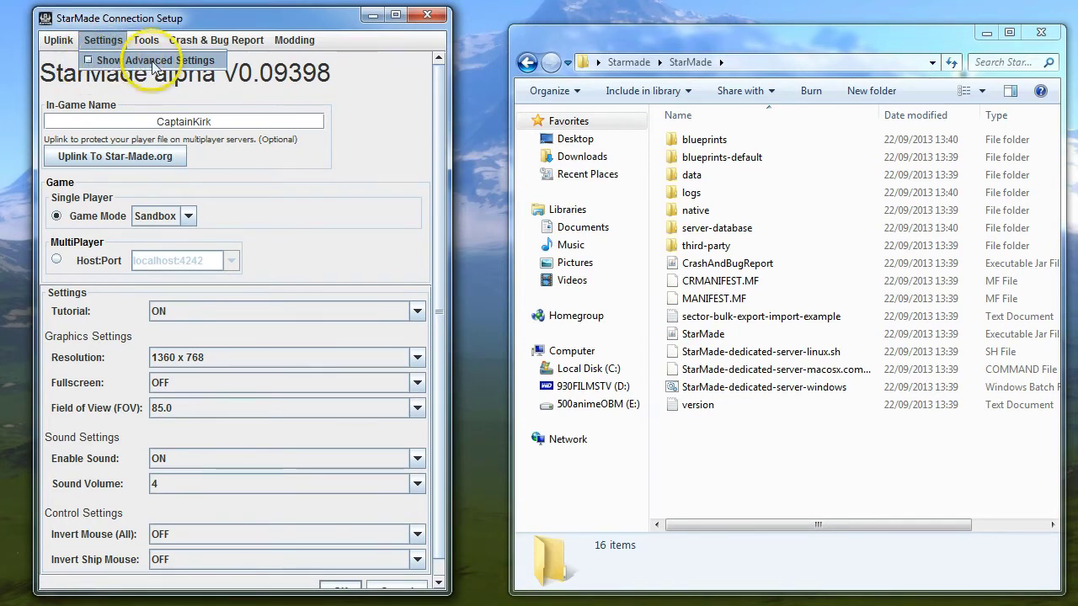
pyautogui.click(320, 267)
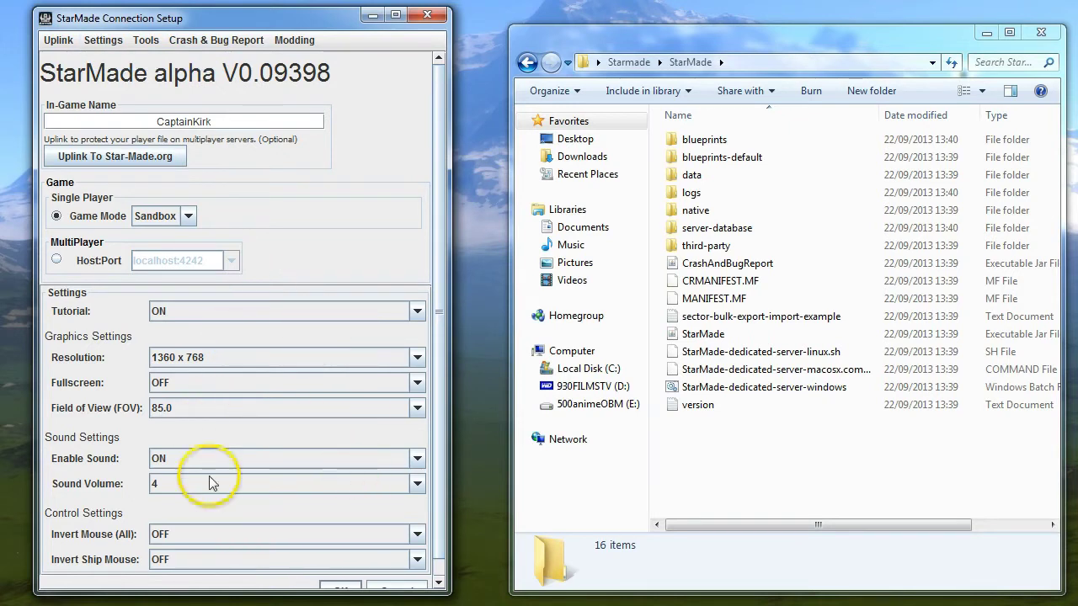
# - Show the advanced settings in the connection setup and examine the full list from Resolution to Atmosphere Shader
pyautogui.click(101, 41)
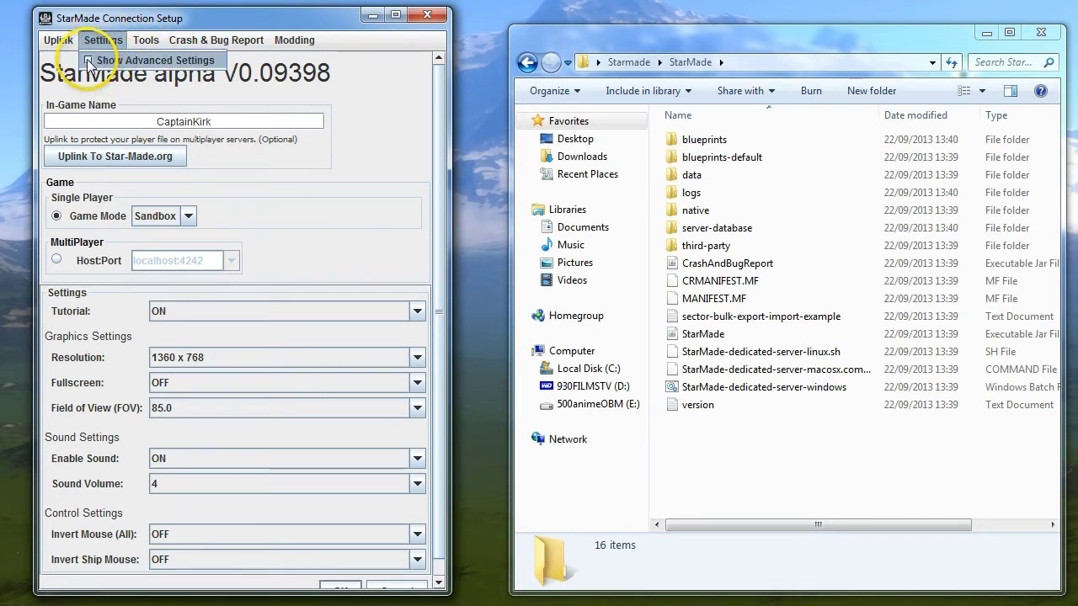
pyautogui.click(89, 62)
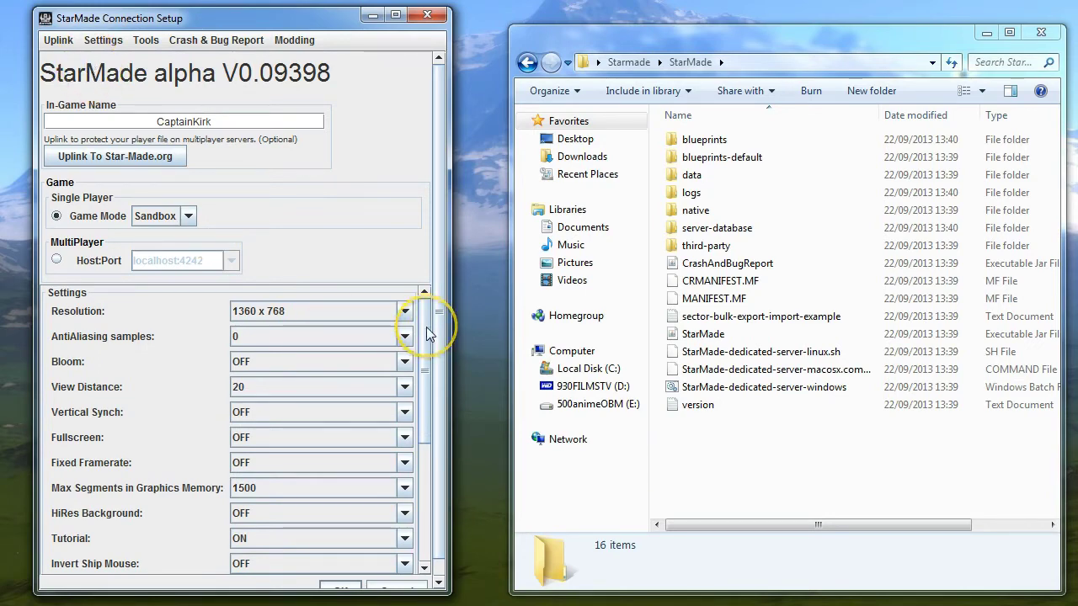
pyautogui.moveTo(427, 334); pyautogui.dragTo(425, 468)
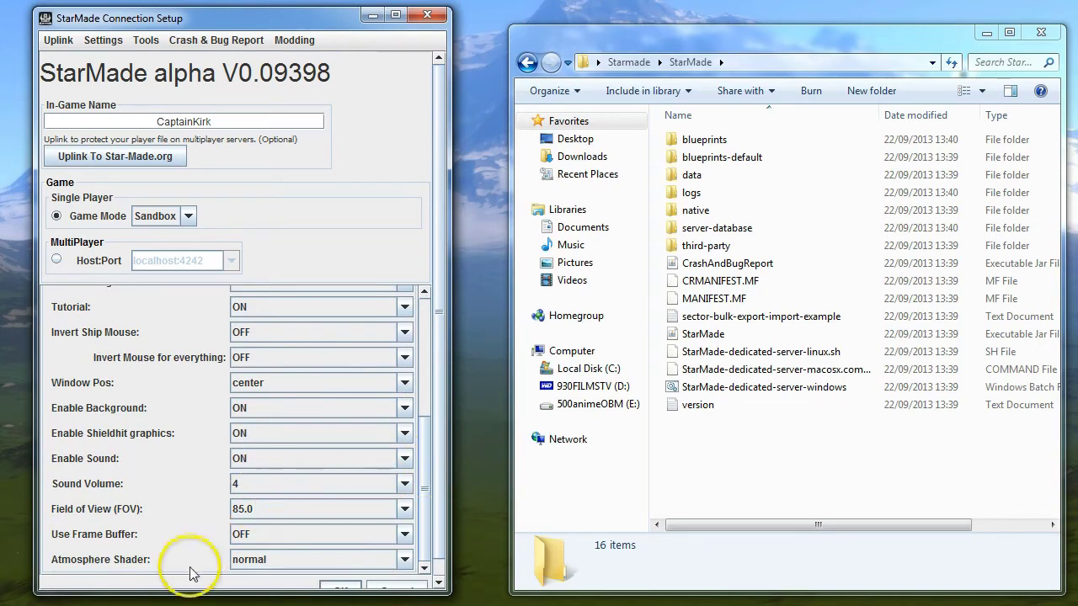
pyautogui.moveTo(427, 433); pyautogui.dragTo(424, 351)
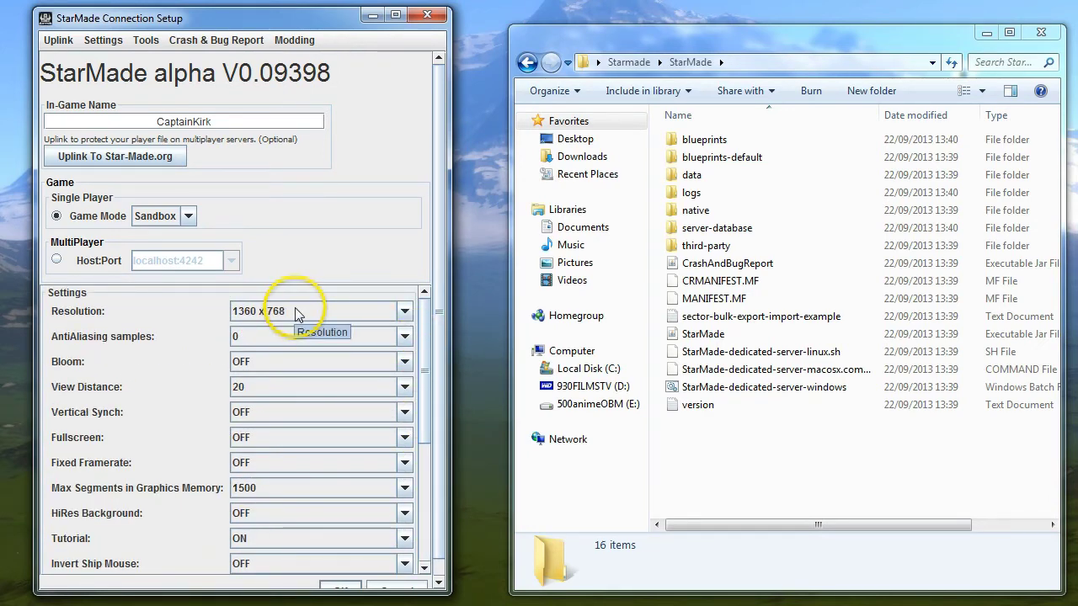
# - Cancel the connection setup, return to the parent Starmade folder and run StarMade-starter
pyautogui.click(145, 39)
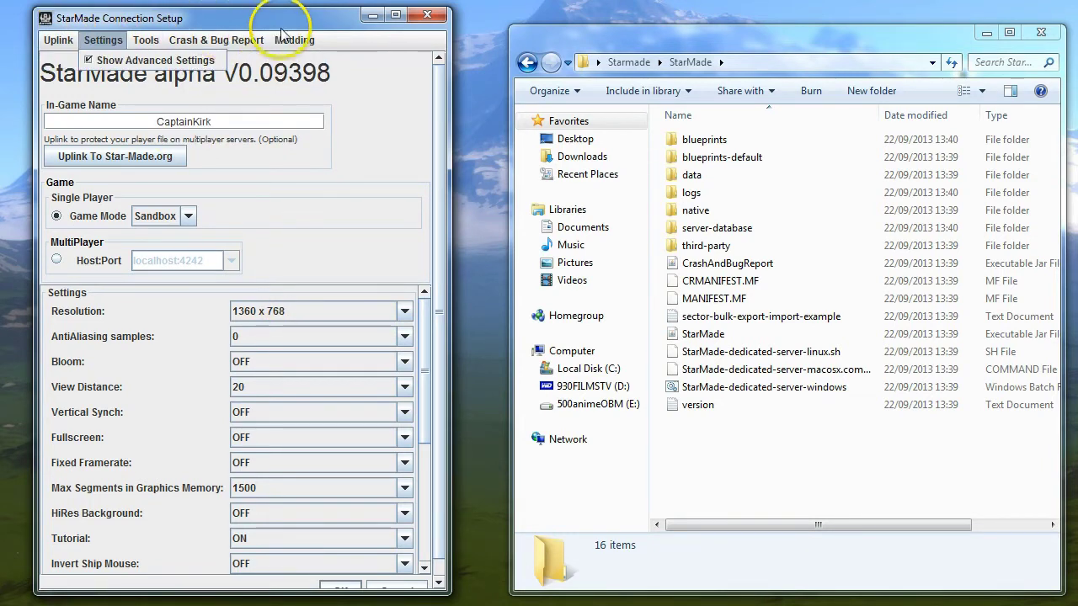
pyautogui.click(231, 40)
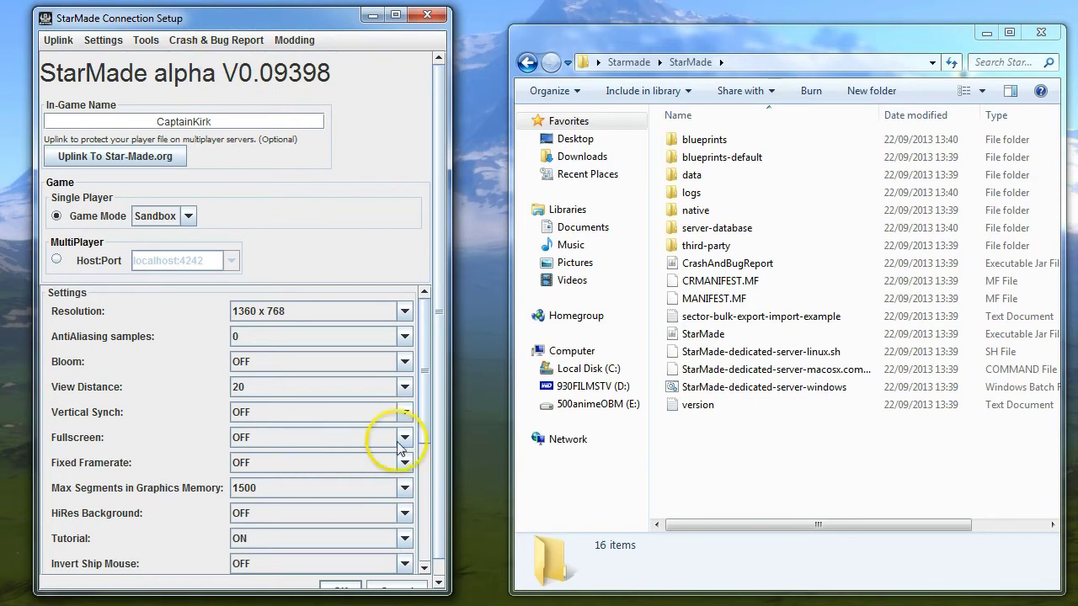
pyautogui.scroll(-3, 433, 295)
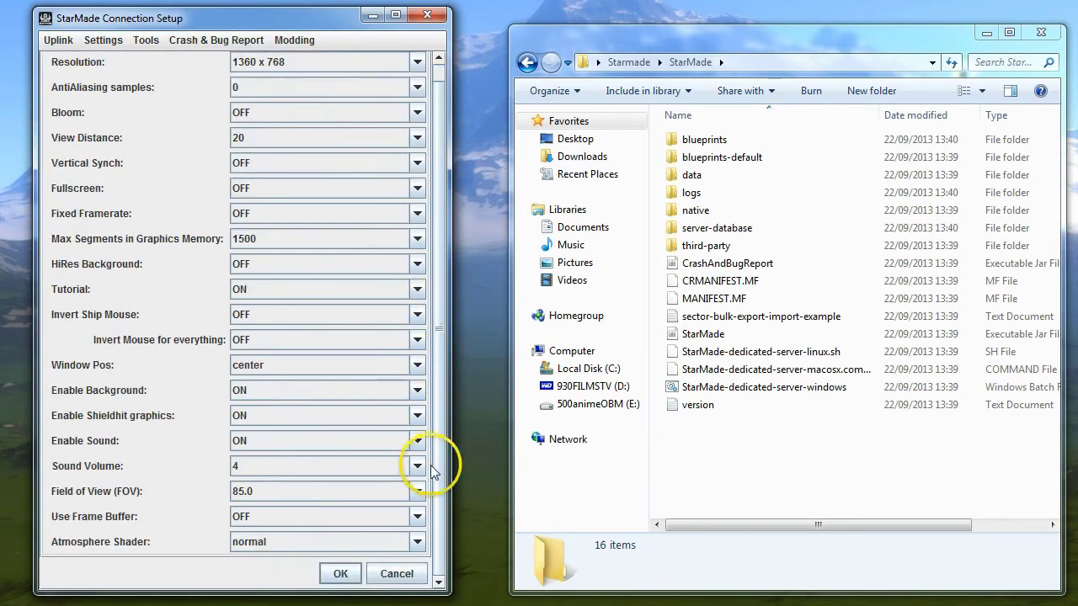
pyautogui.click(389, 575)
pyautogui.click(527, 62)
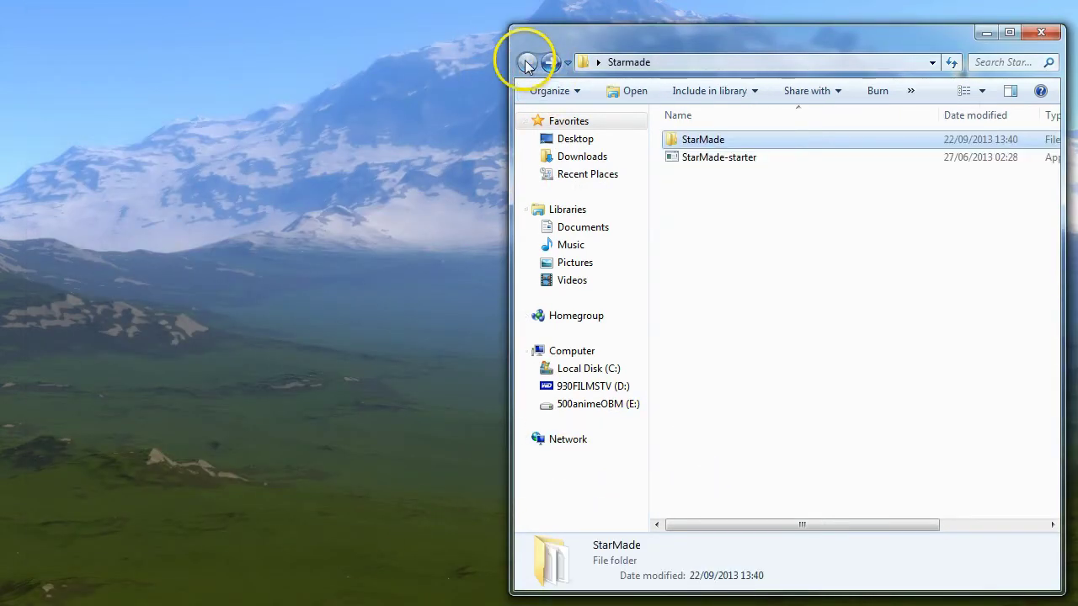
pyautogui.doubleClick(678, 157)
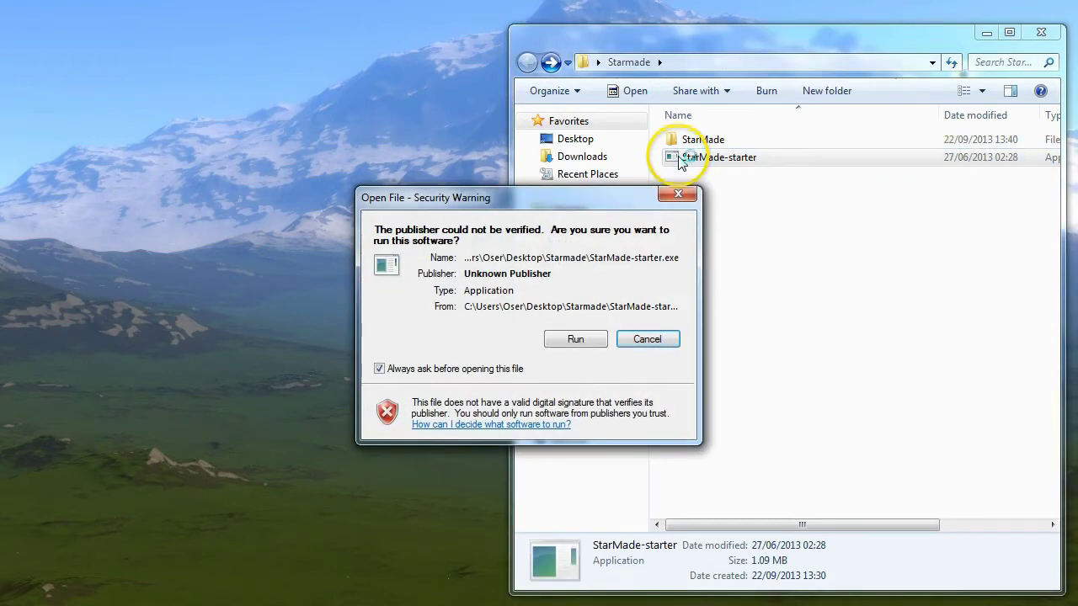
pyautogui.click(575, 339)
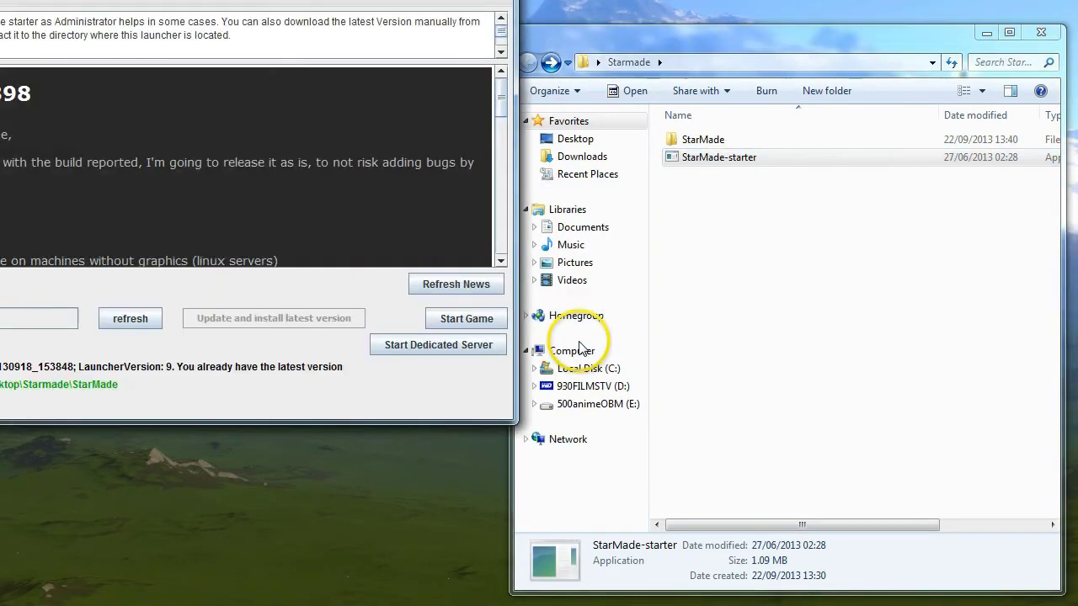
# - Bring the launcher window fully into view, open its Memory Settings and move that dialog fully onto the screen
pyautogui.moveTo(278, 2); pyautogui.dragTo(513, 94)
pyautogui.click(66, 111)
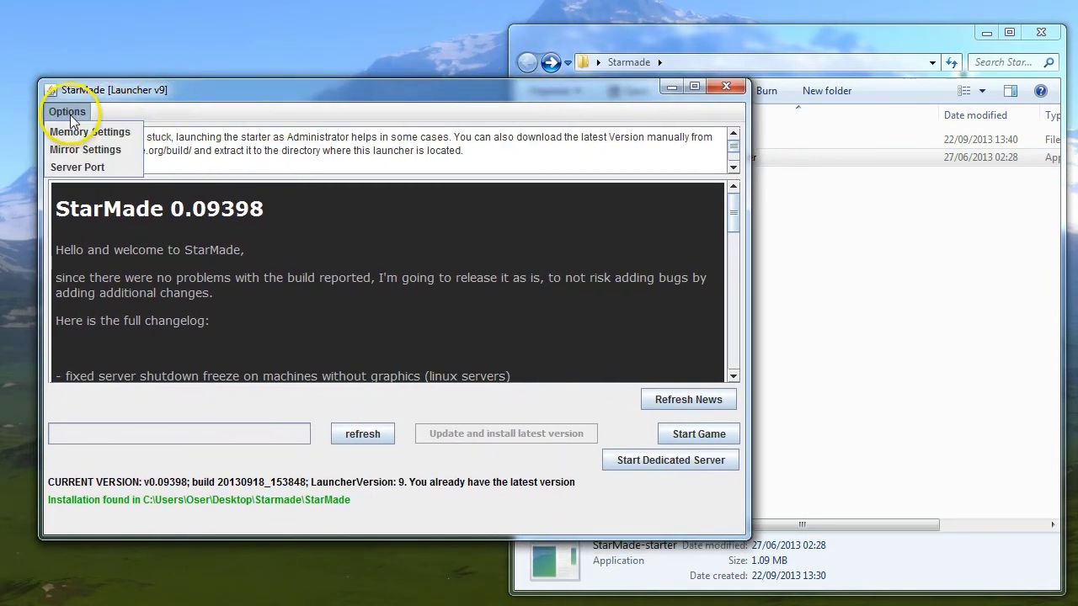
pyautogui.click(116, 133)
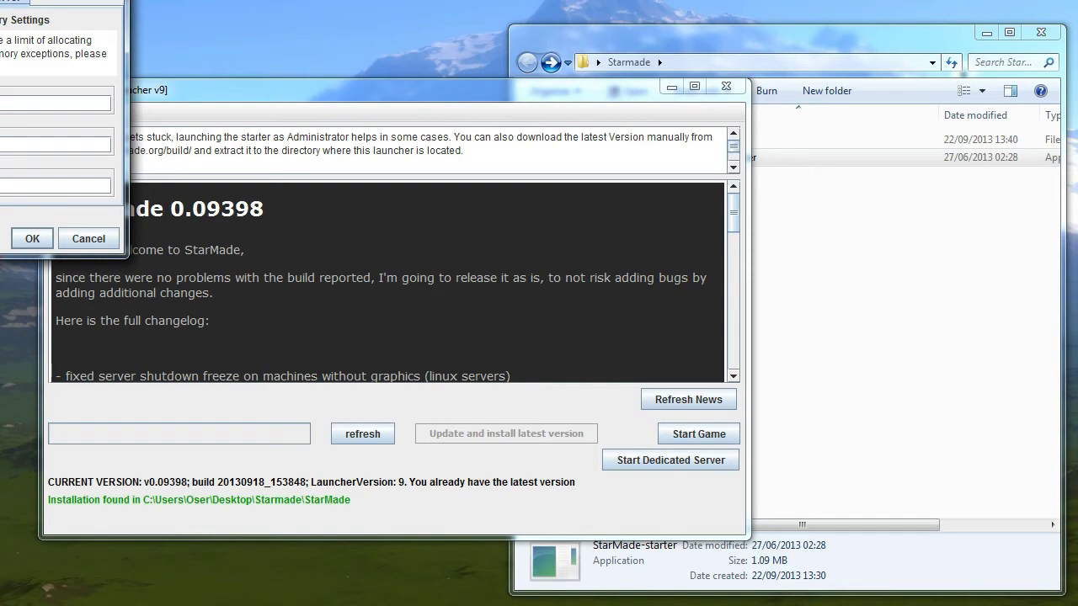
pyautogui.moveTo(2, 2); pyautogui.dragTo(180, 32)
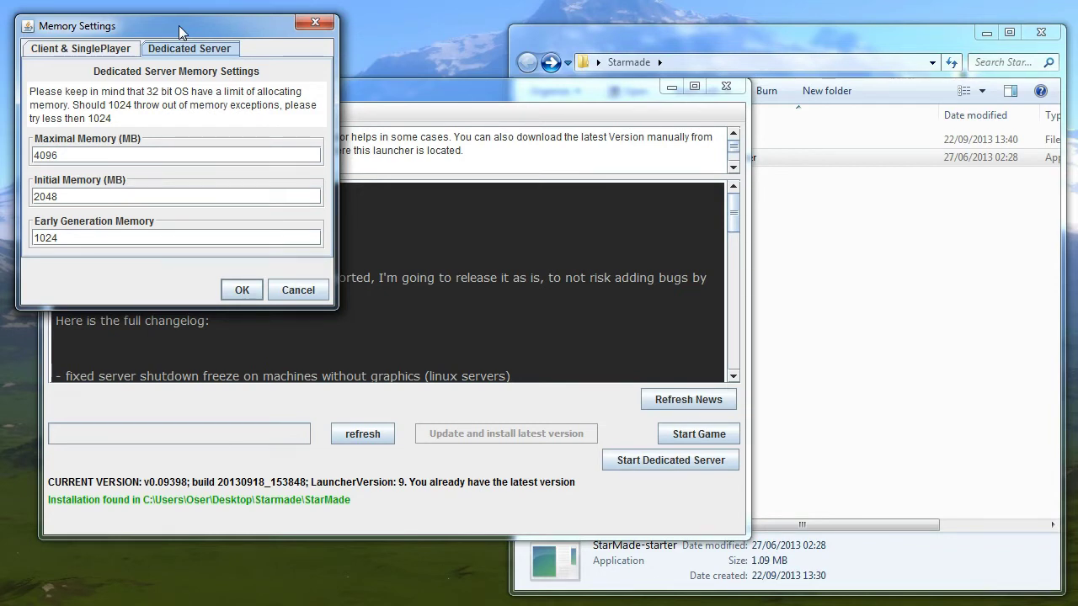
# - Examine the dedicated server's maximal and initial memory values and compare them with the Client & SinglePlayer memory settings
pyautogui.click(53, 156)
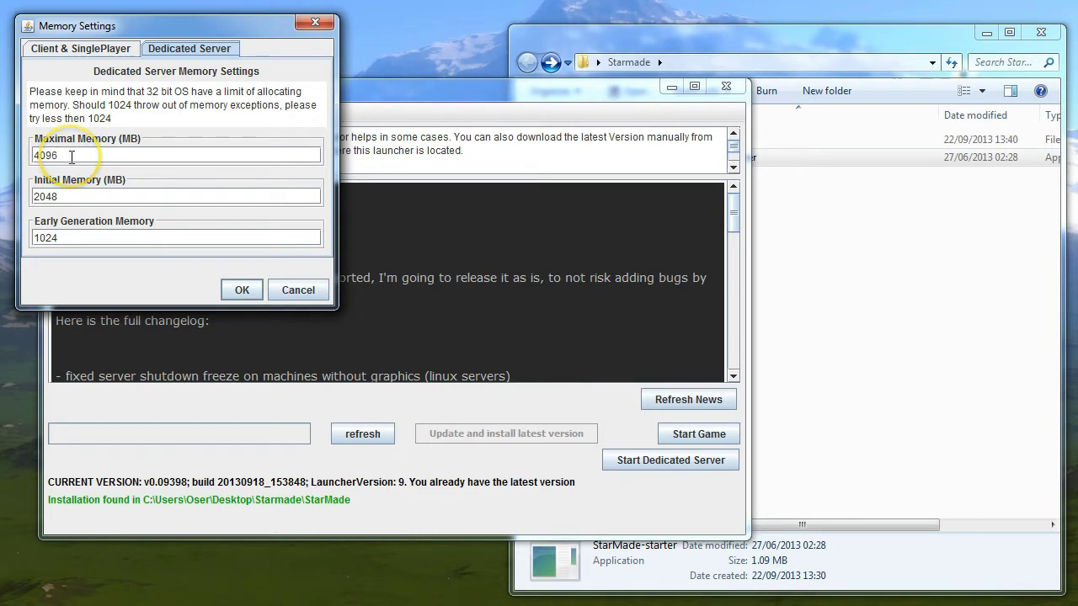
pyautogui.doubleClick(69, 156)
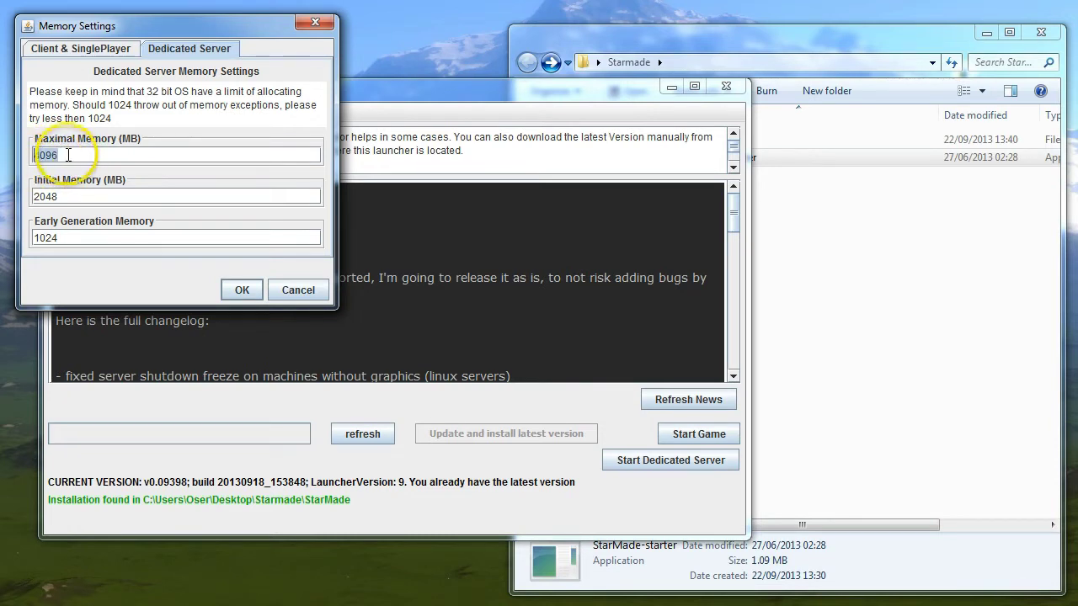
pyautogui.write('4095')
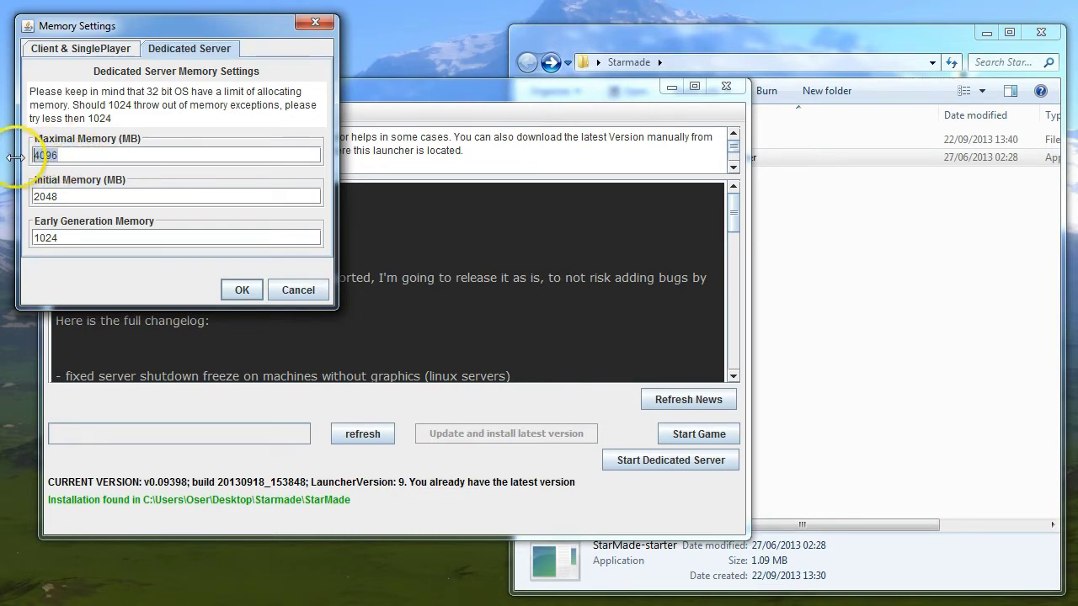
pyautogui.doubleClick(52, 155)
pyautogui.write('4096')
pyautogui.doubleClick(77, 152)
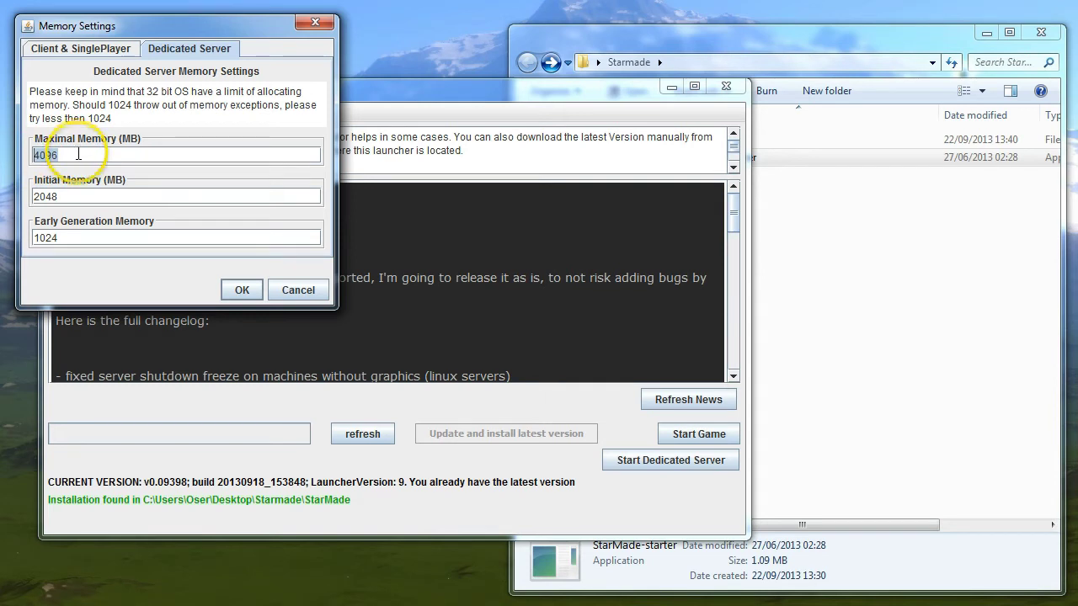
pyautogui.write('4095')
pyautogui.doubleClick(83, 153)
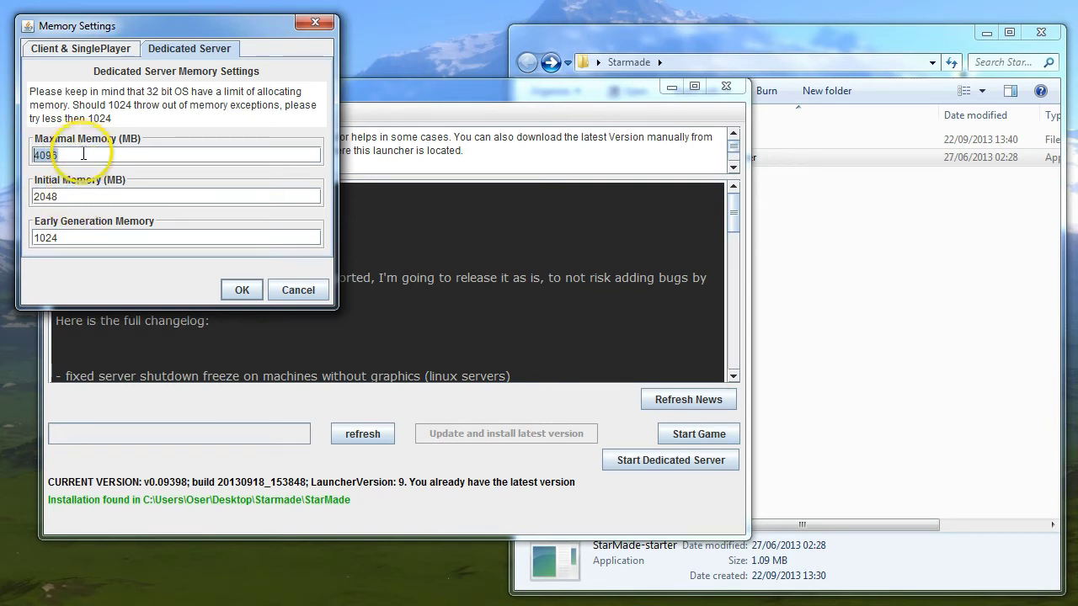
pyautogui.write('4096')
pyautogui.click(96, 155)
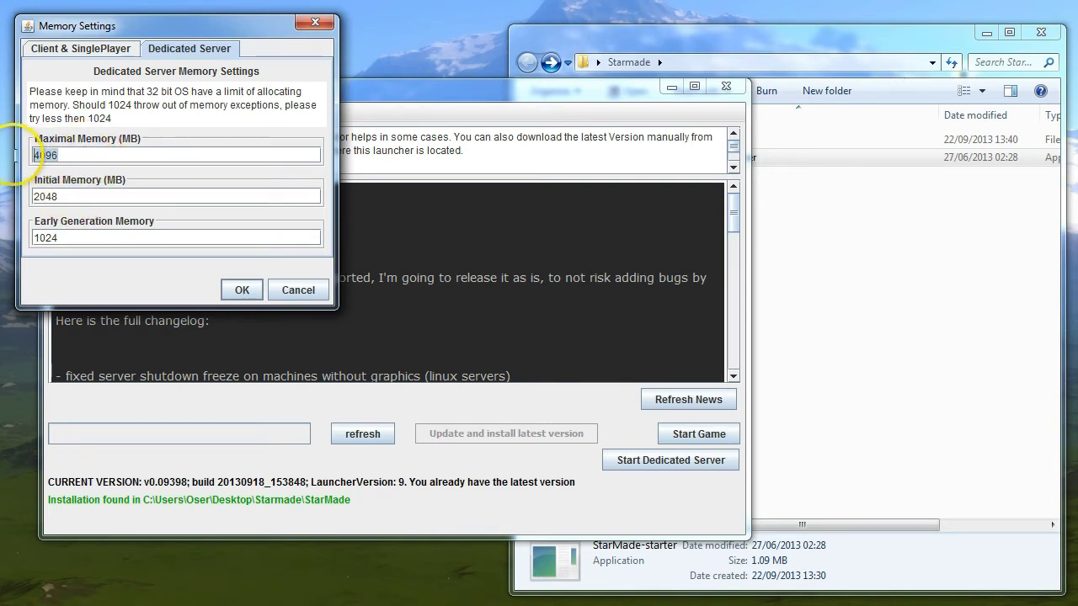
pyautogui.click(87, 196)
pyautogui.moveTo(101, 196); pyautogui.dragTo(35, 196)
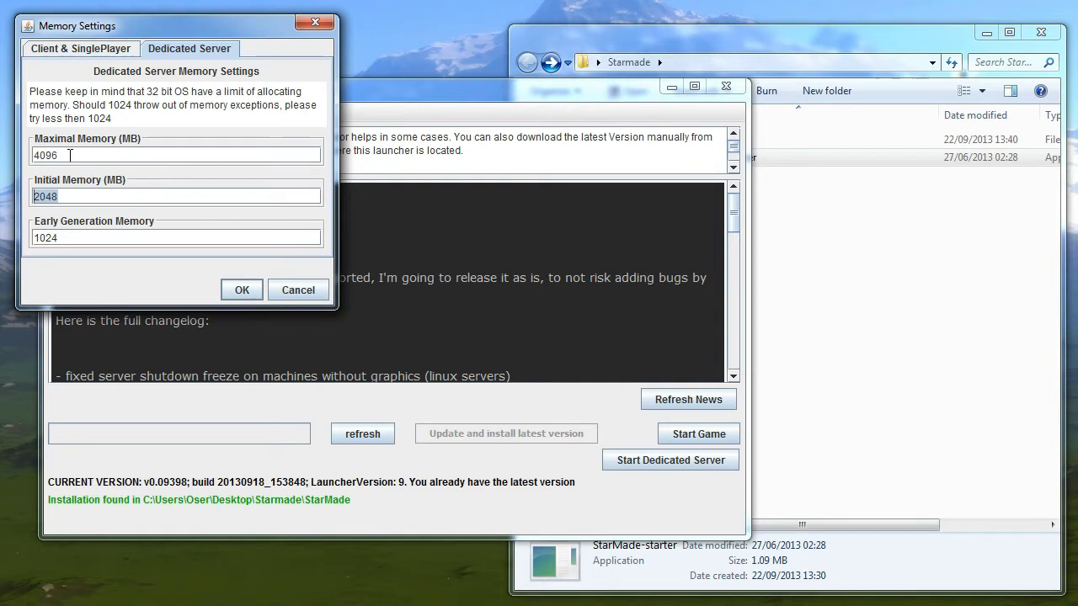
pyautogui.doubleClick(116, 194)
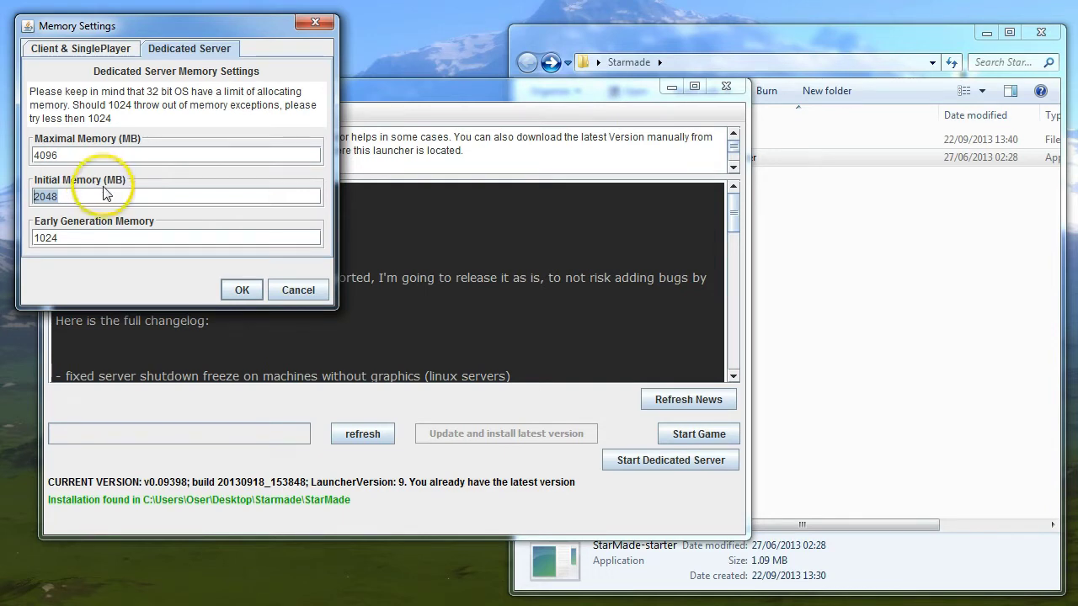
pyautogui.click(69, 51)
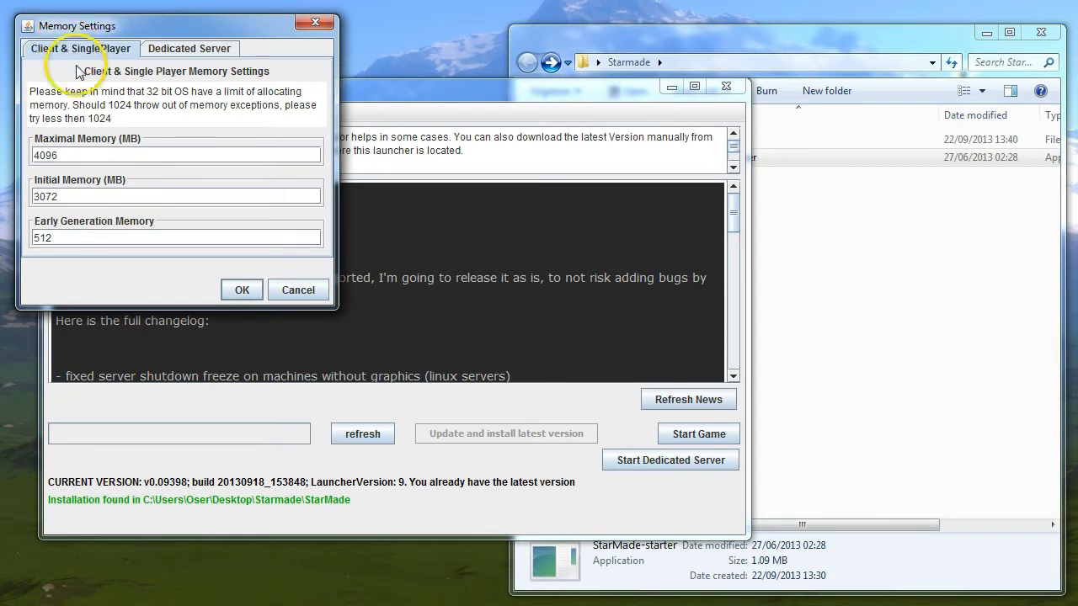
pyautogui.click(177, 48)
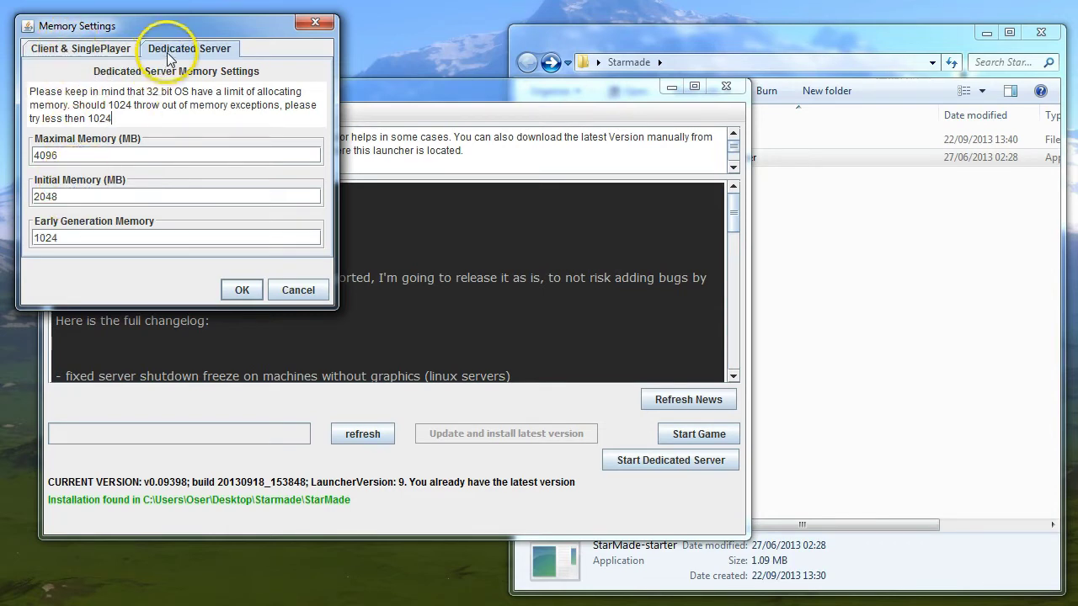
# - Set the Early Generation Memory for Client & SinglePlayer to 1024 and apply the memory settings
pyautogui.click(71, 51)
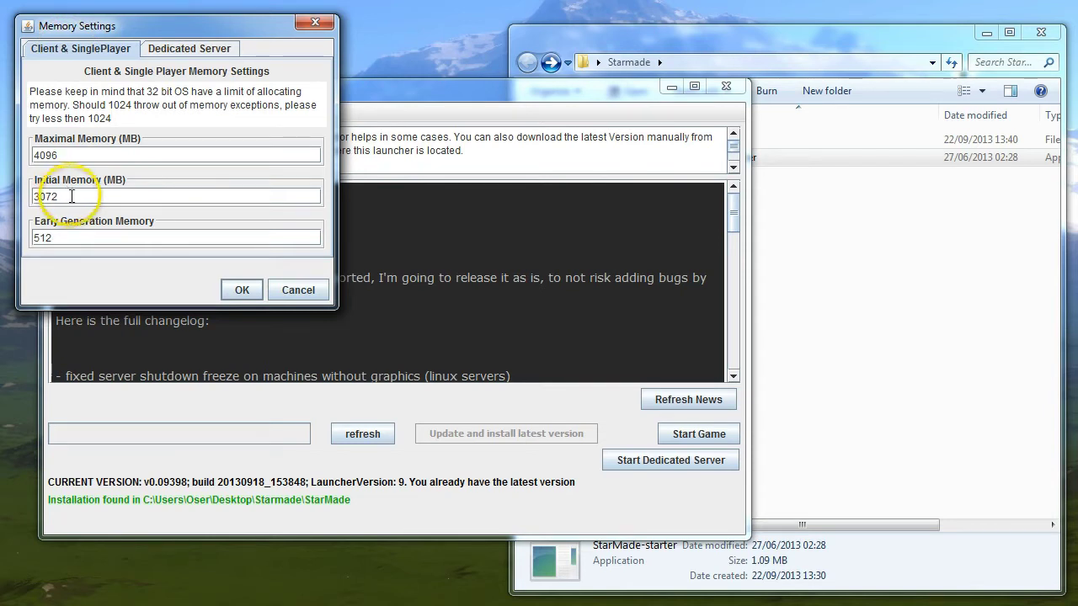
pyautogui.doubleClick(68, 236)
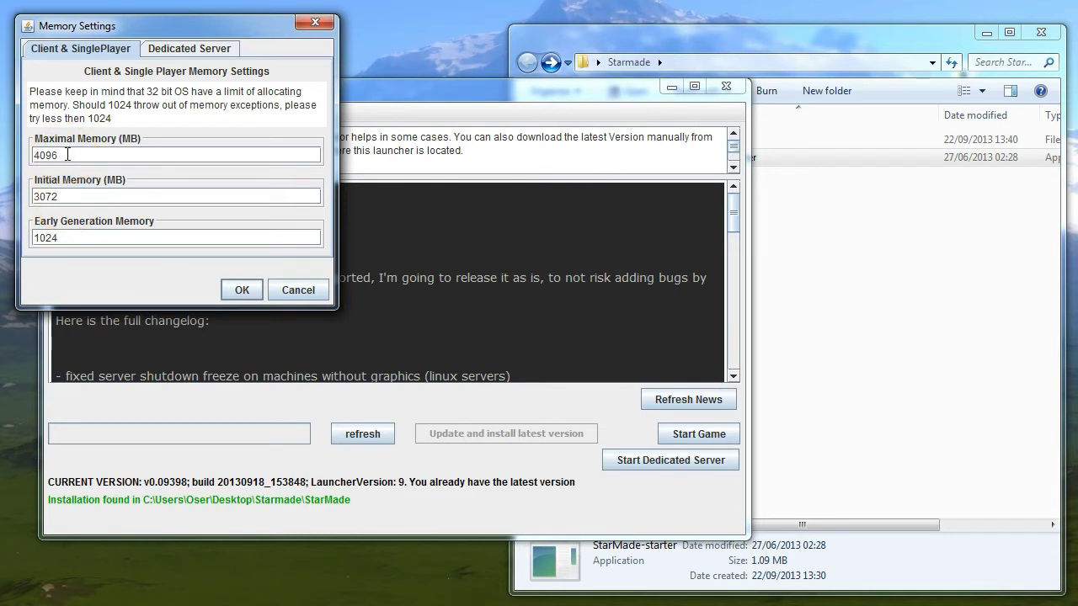
pyautogui.click(244, 289)
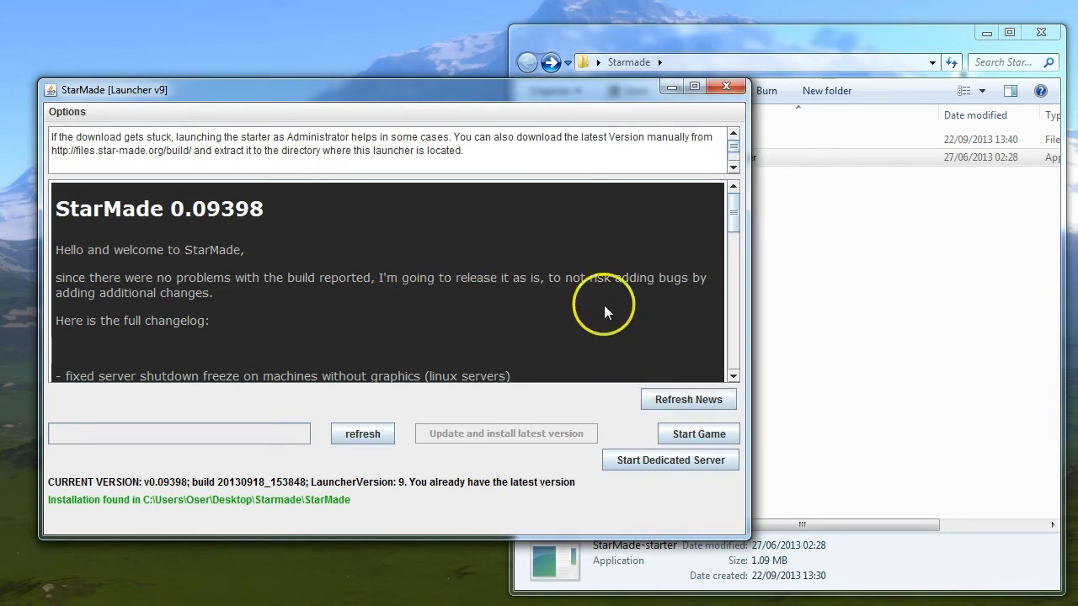
# - Start the game from the launcher with the in-game name CaptainKirk, and shift the game window once it has loaded
pyautogui.click(698, 433)
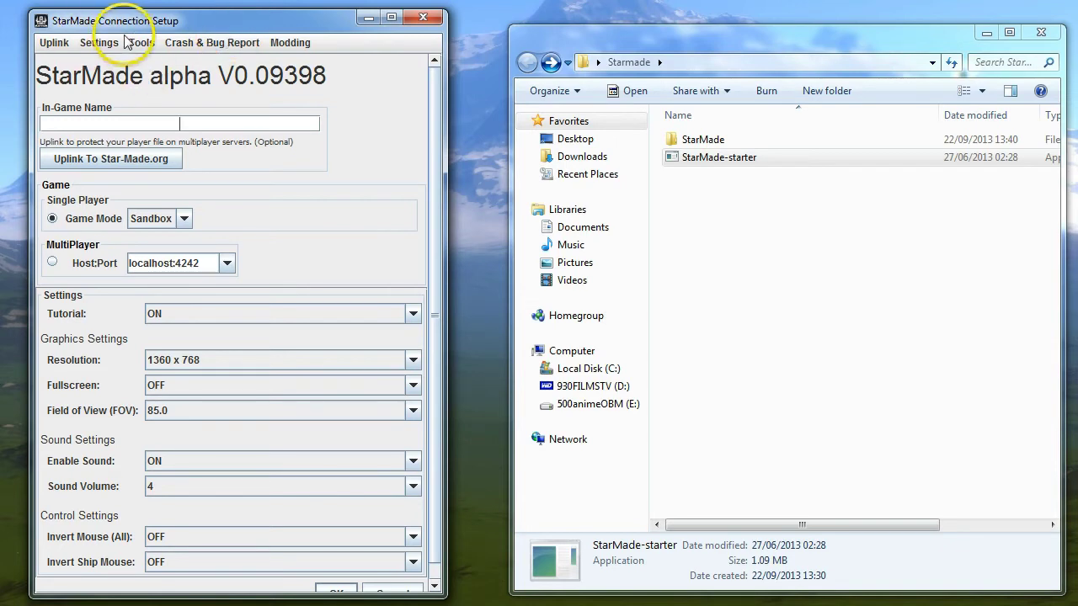
pyautogui.click(184, 125)
pyautogui.write('Capt')
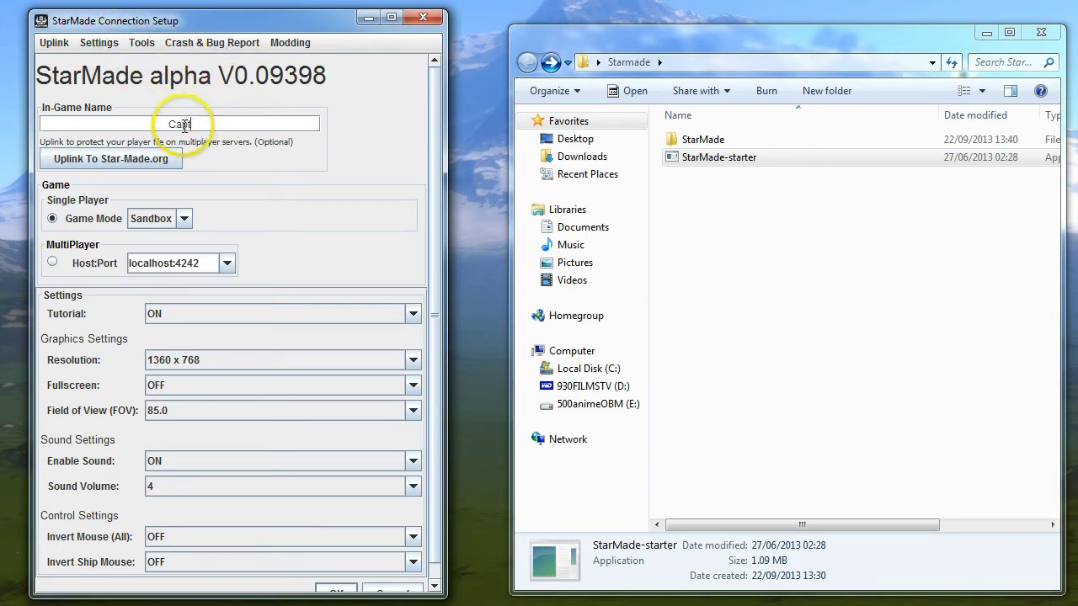
pyautogui.write('ainKirk')
pyautogui.click(344, 585)
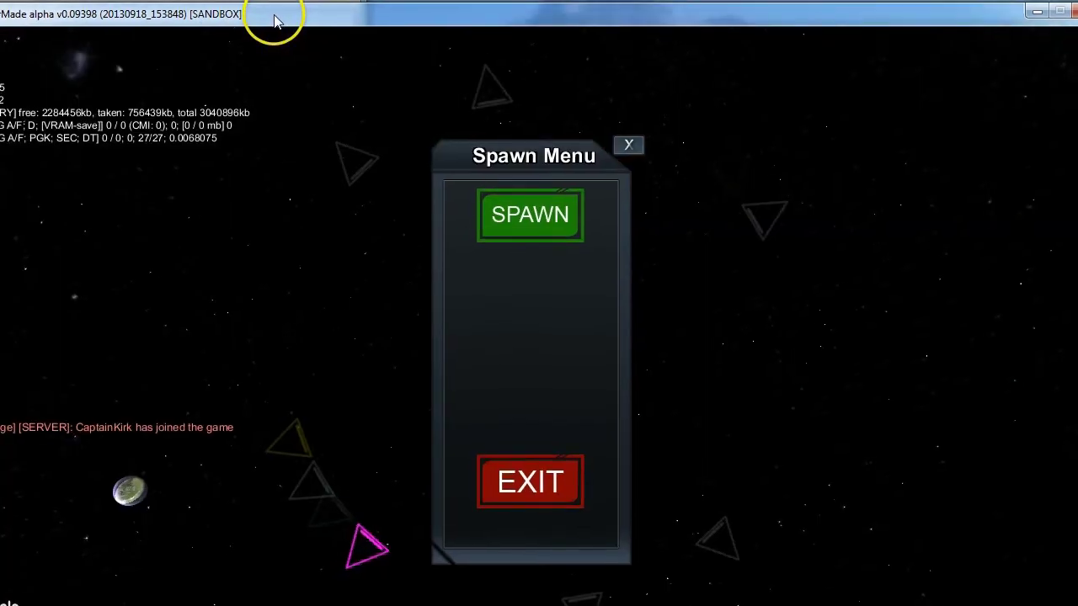
pyautogui.click(274, 21)
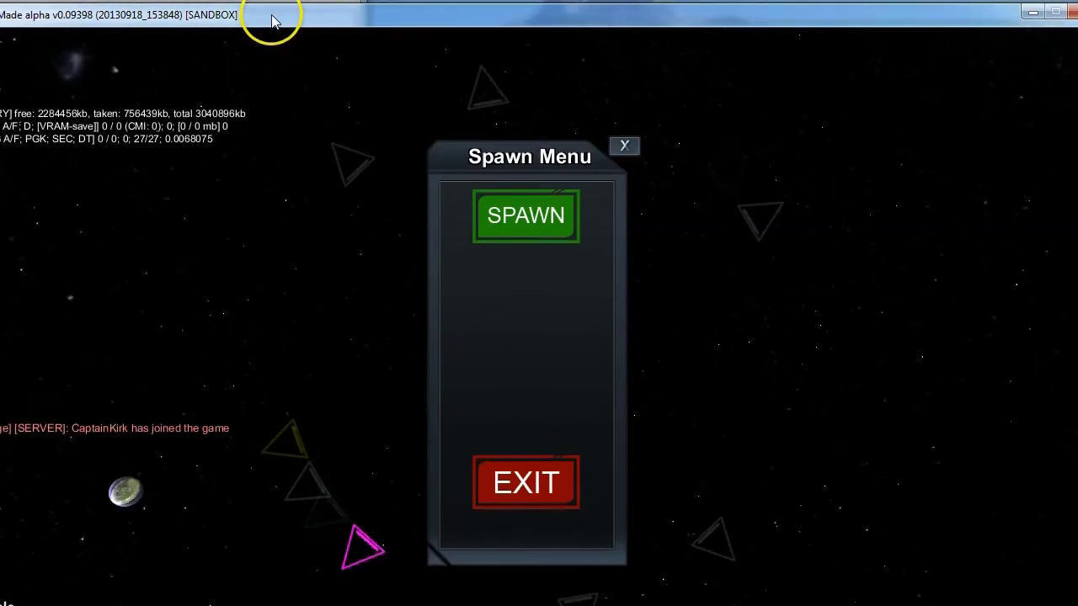
# - Spawn the character into the Sandbox world, end the tutorial and dismiss its closing message
pyautogui.click(523, 217)
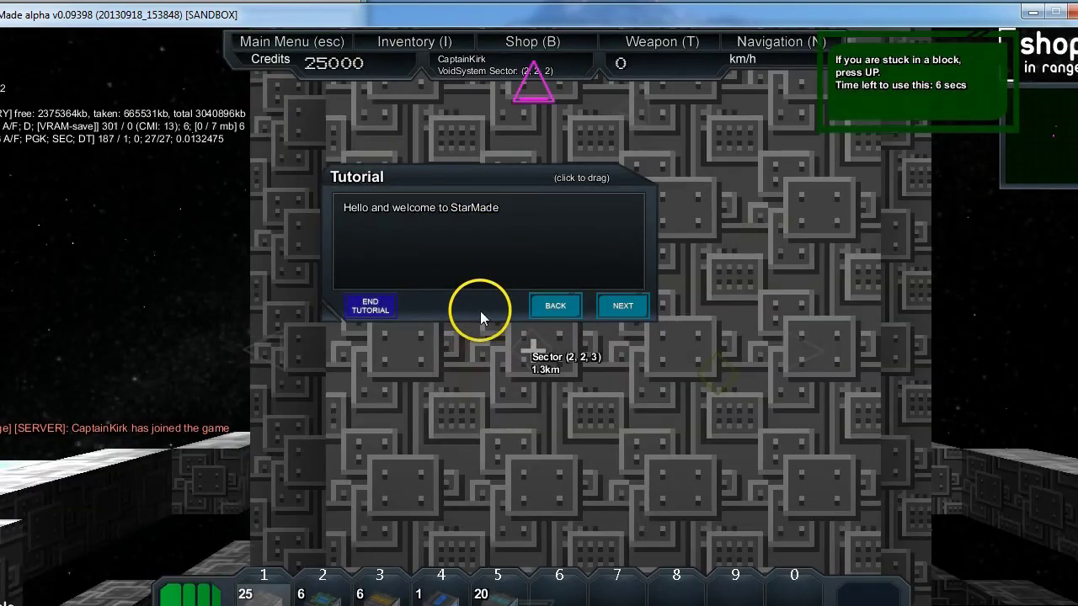
pyautogui.click(372, 309)
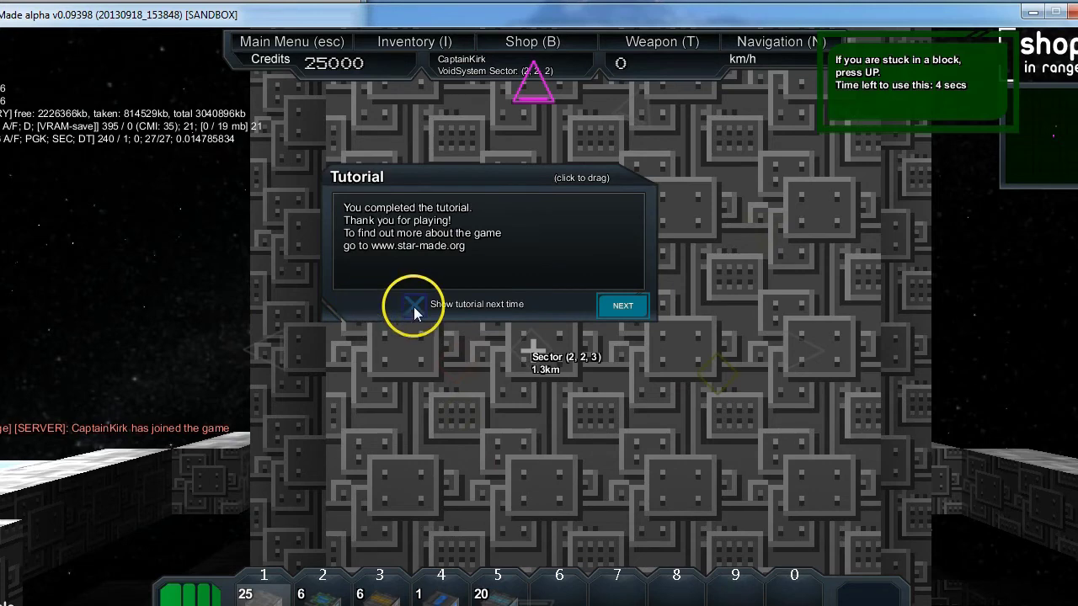
pyautogui.click(621, 307)
# - Exit the running single-player game from its main menu and confirm quitting
pyautogui.press('Escape')
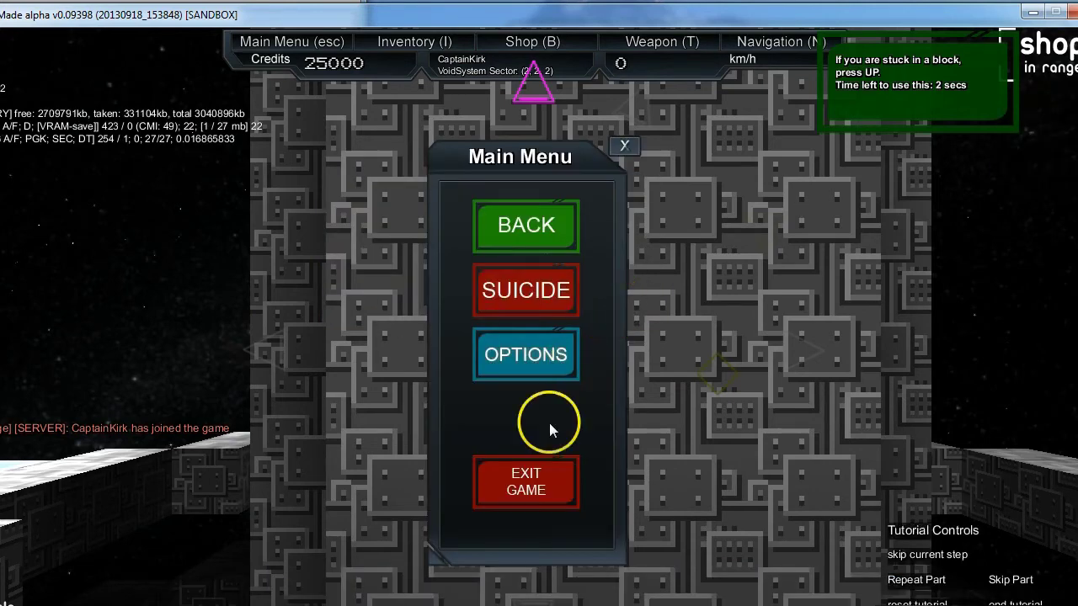
pyautogui.click(534, 490)
pyautogui.click(623, 435)
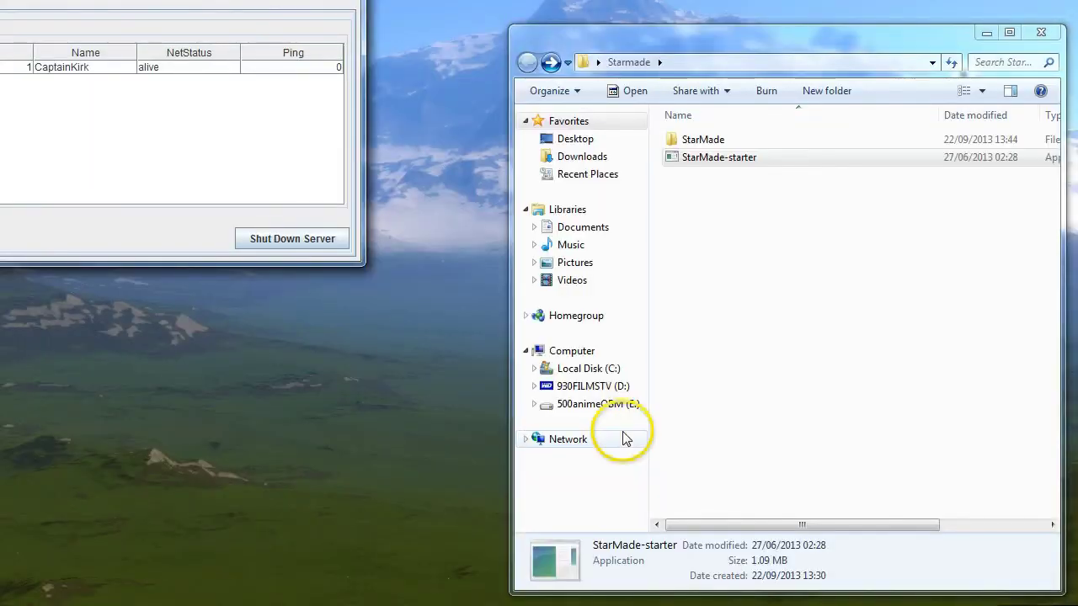
# - Examine the files and subfolders of the installed StarMade folder, including the StarMade executable, and close the folder window
pyautogui.doubleClick(689, 139)
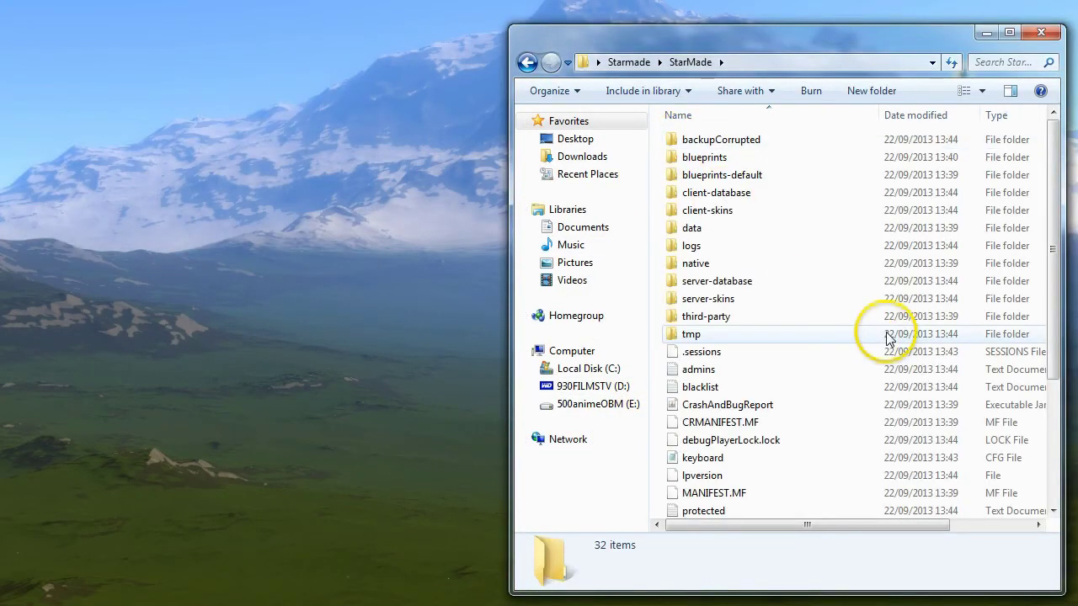
pyautogui.scroll(-1, 888, 336)
pyautogui.scroll(-3, 888, 337)
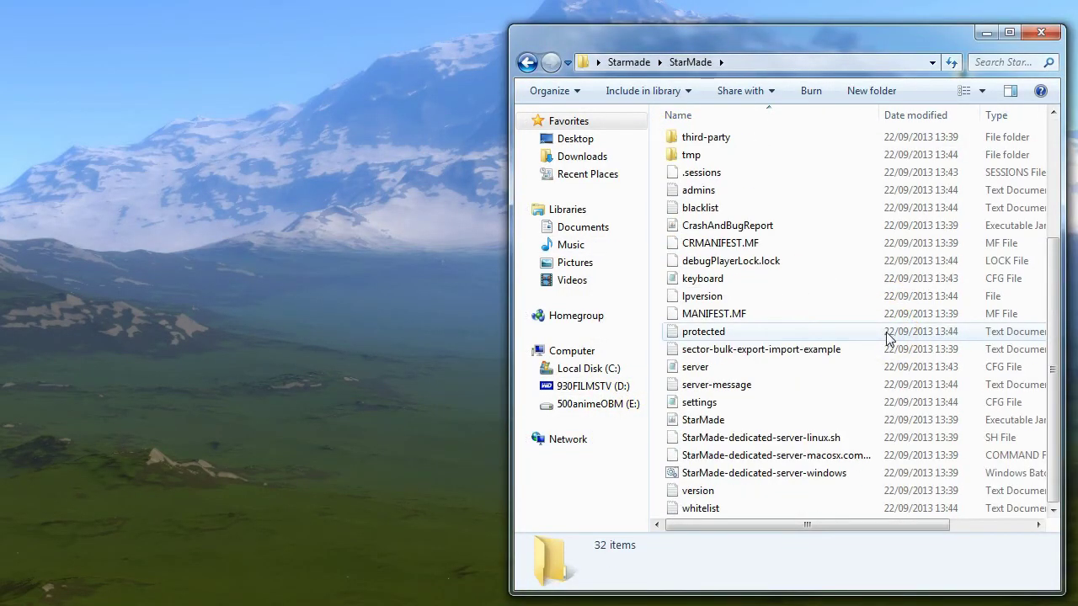
pyautogui.scroll(4, 888, 337)
pyautogui.scroll(-4, 888, 337)
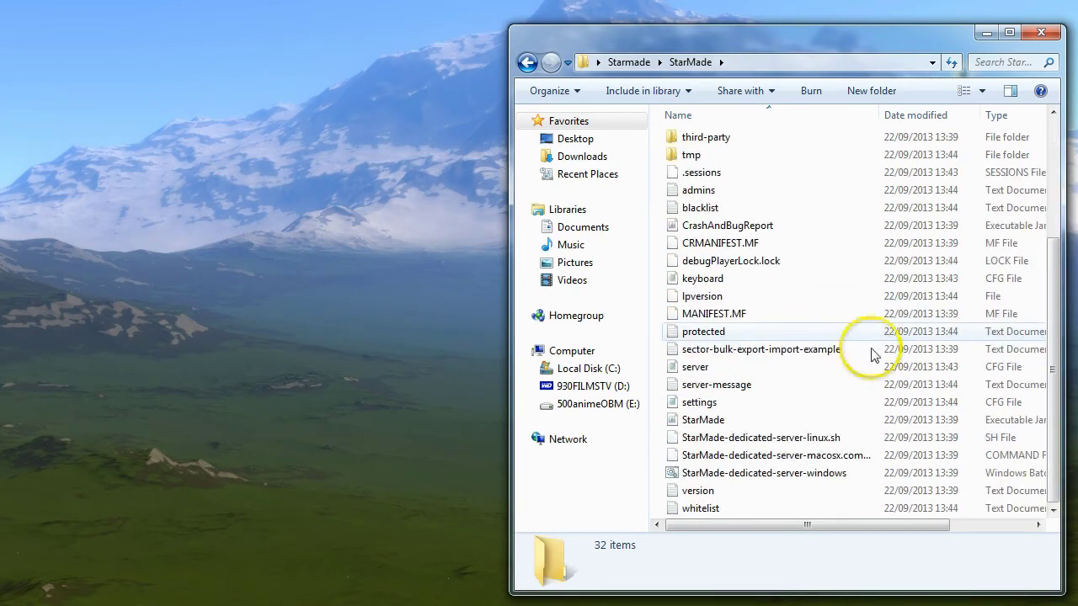
pyautogui.scroll(4, 733, 396)
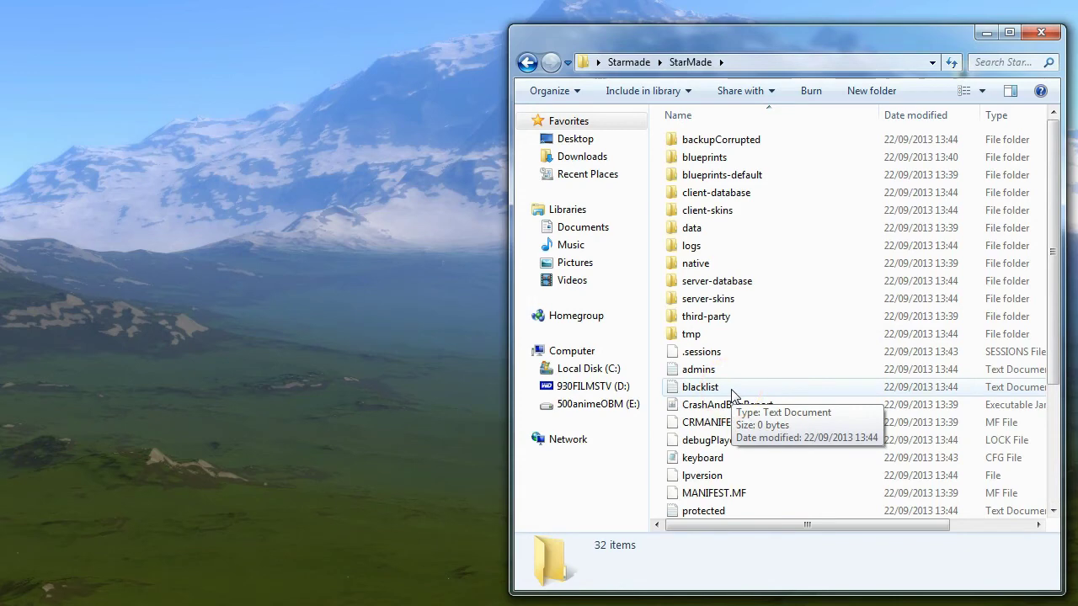
pyautogui.scroll(-4, 733, 362)
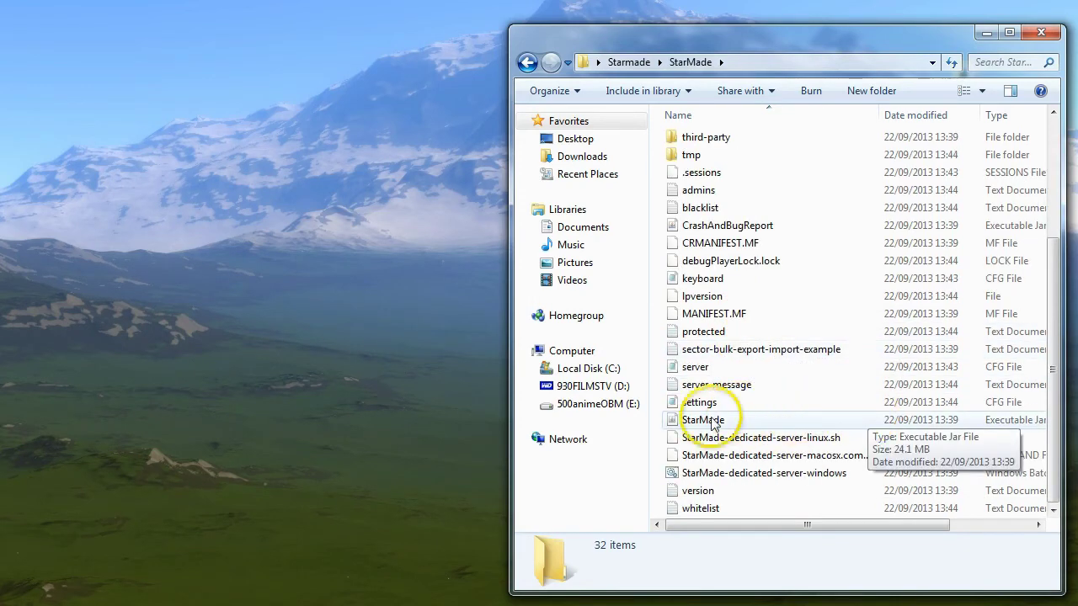
pyautogui.click(1041, 32)
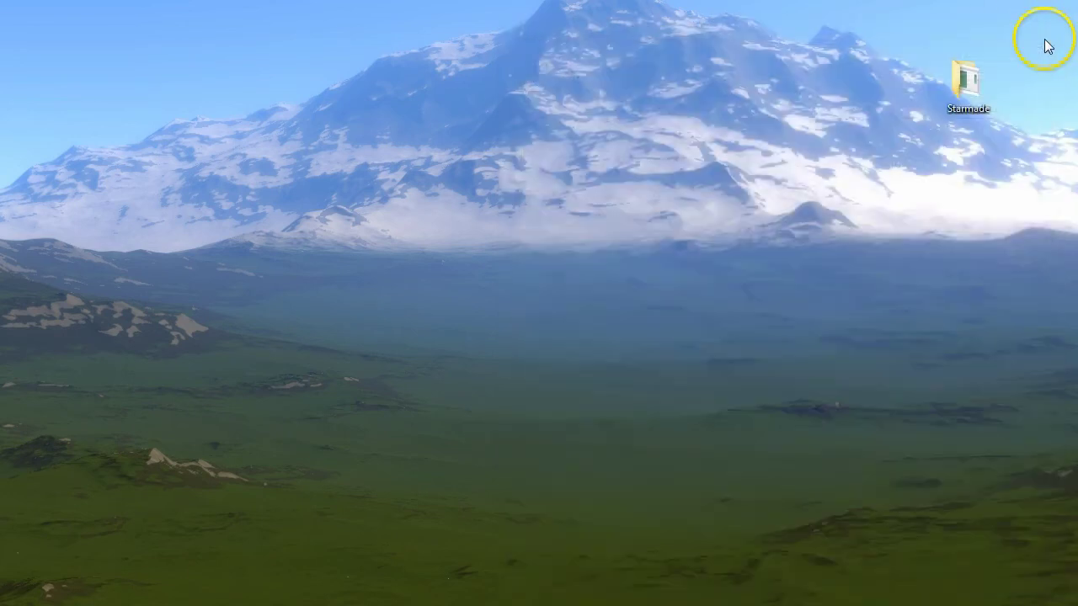
# - Run StarMade-starter from the desktop's Starmade folder, start the game from the launcher and bring the connection setup into view
pyautogui.doubleClick(966, 71)
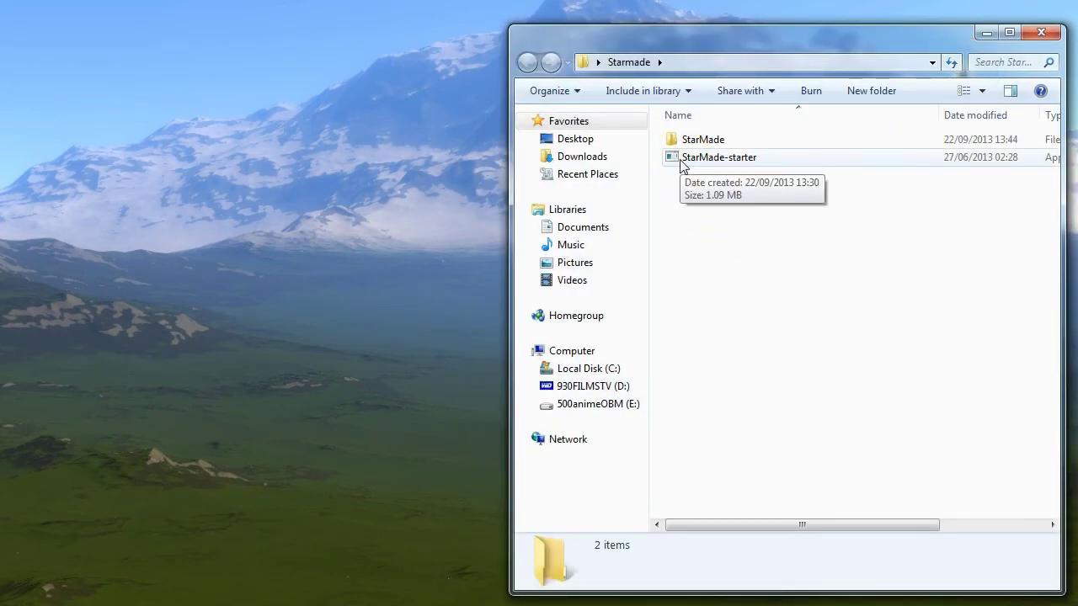
pyautogui.doubleClick(683, 160)
pyautogui.click(571, 339)
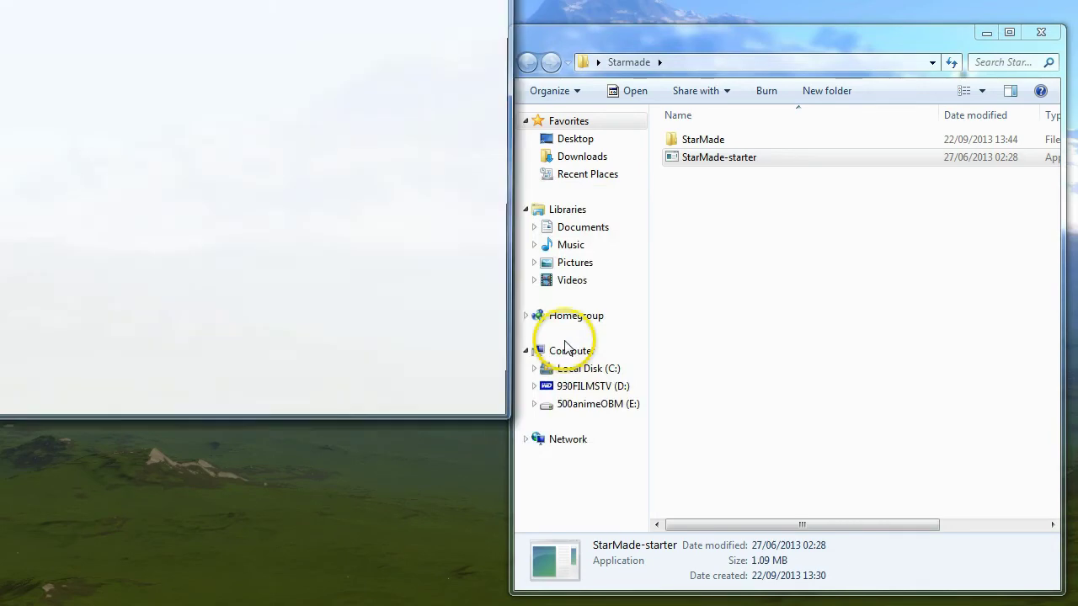
pyautogui.click(532, 87)
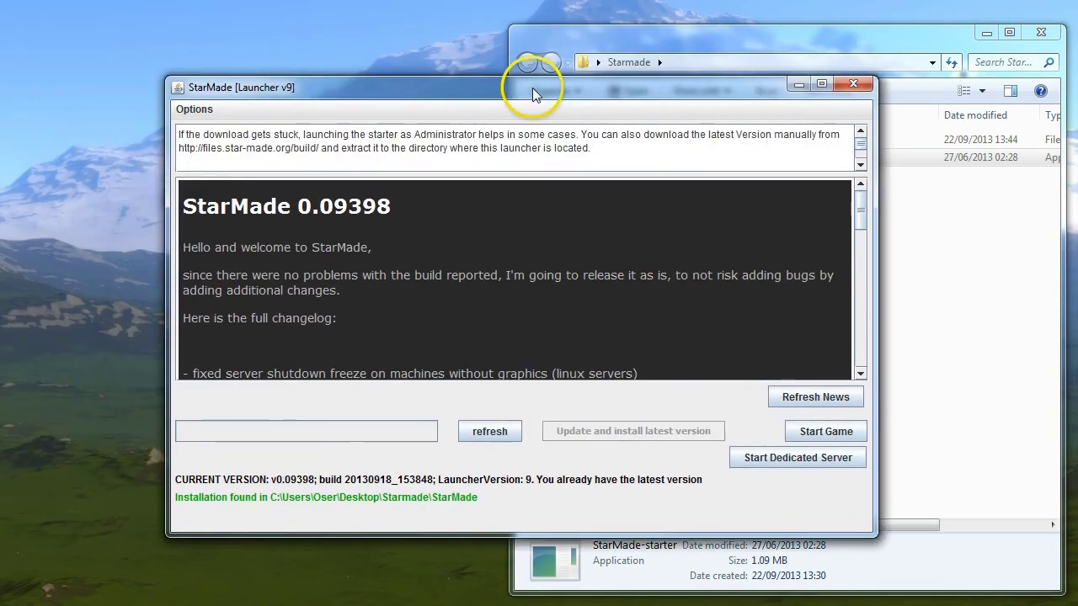
pyautogui.moveTo(532, 87); pyautogui.dragTo(511, 63)
pyautogui.click(804, 408)
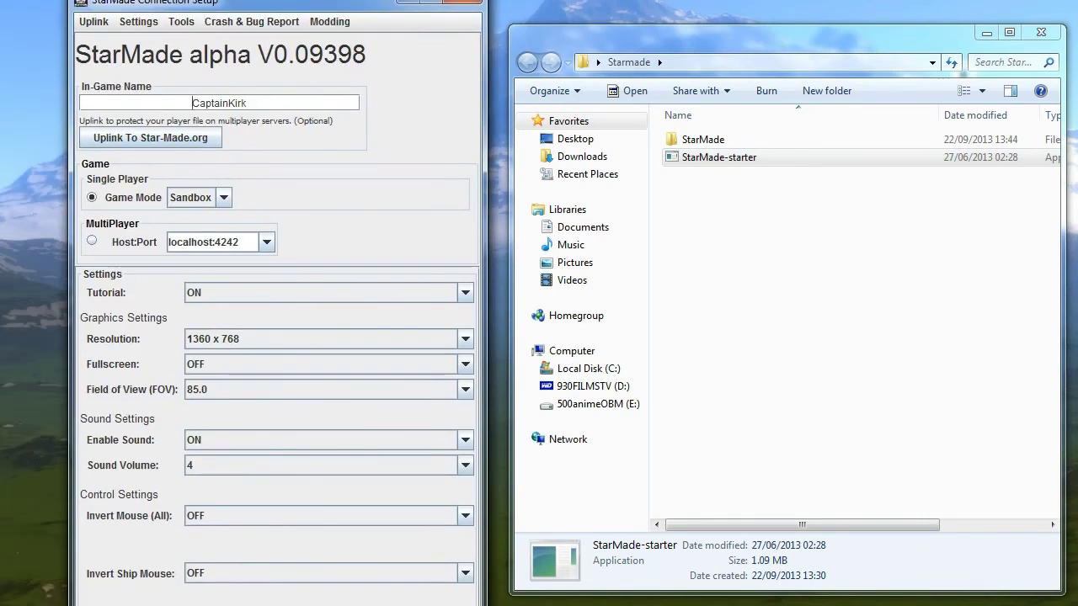
pyautogui.click(295, 103)
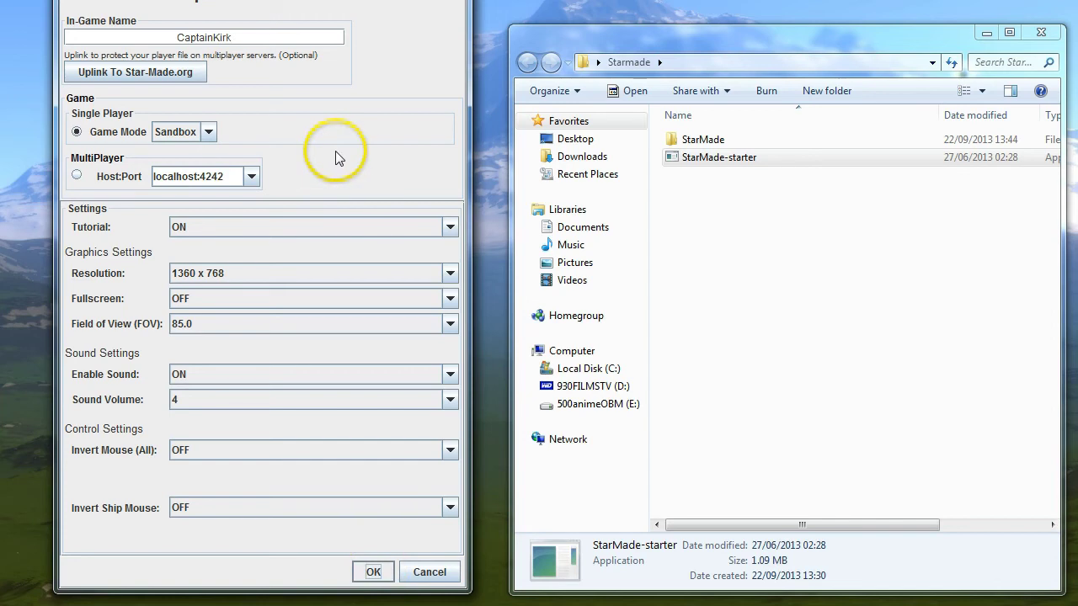
# - Choose MultiPlayer as the game type and set its Host:Port to sm.example.com:4242
pyautogui.click(76, 175)
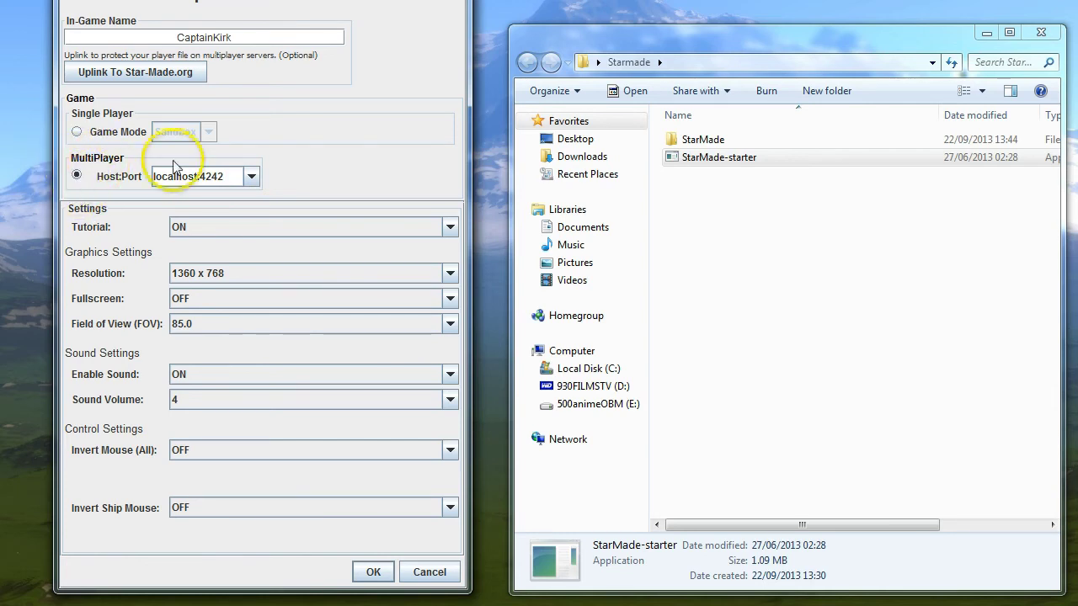
pyautogui.moveTo(173, 177); pyautogui.dragTo(203, 179)
pyautogui.tripleClick(203, 179)
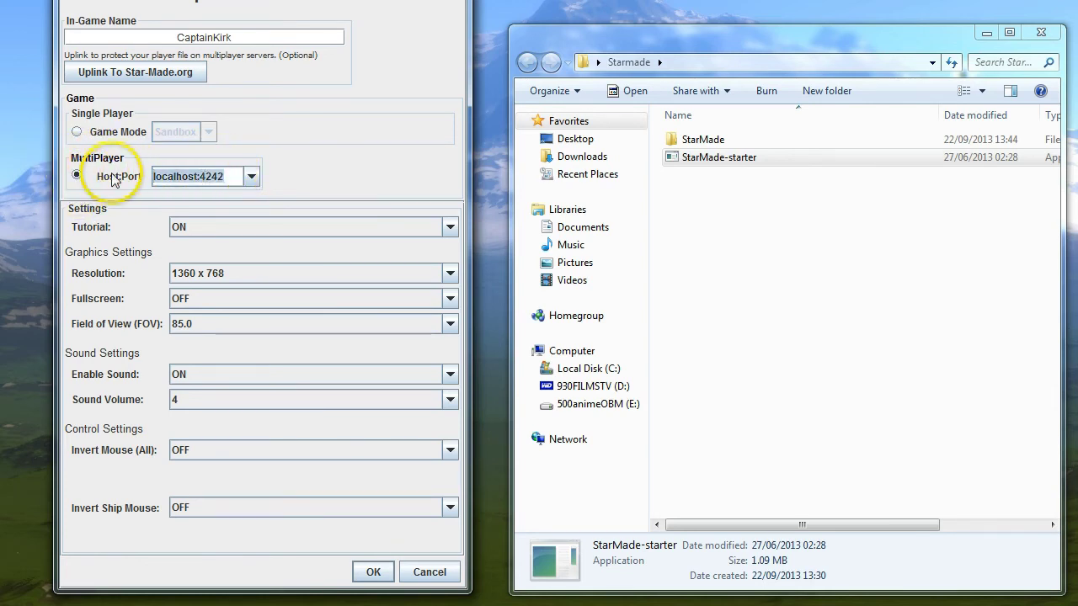
pyautogui.press('BackSpace')
pyautogui.write('s')
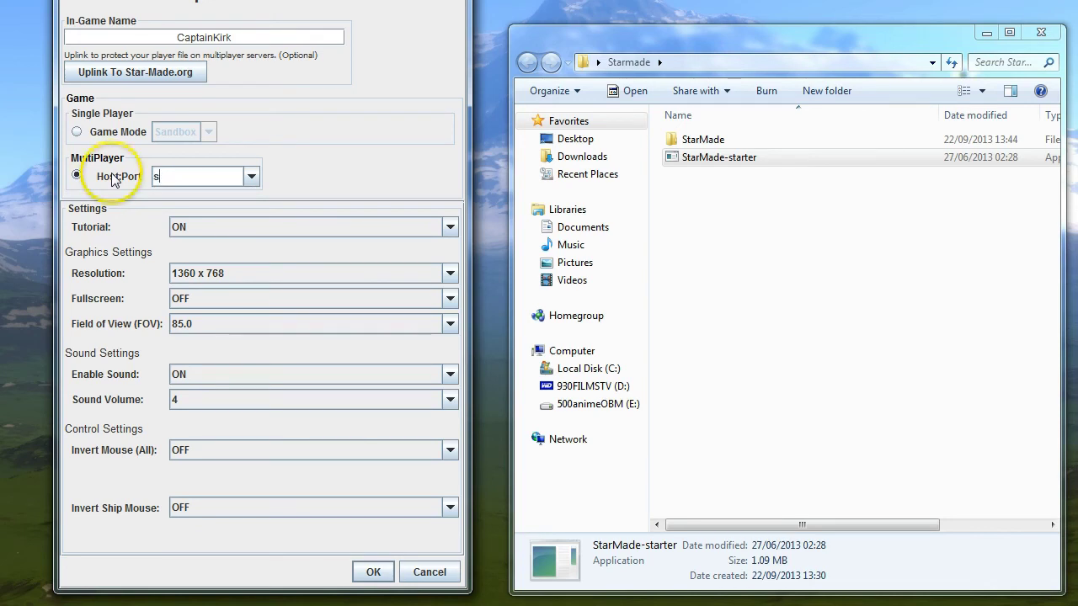
pyautogui.write('m.exampl')
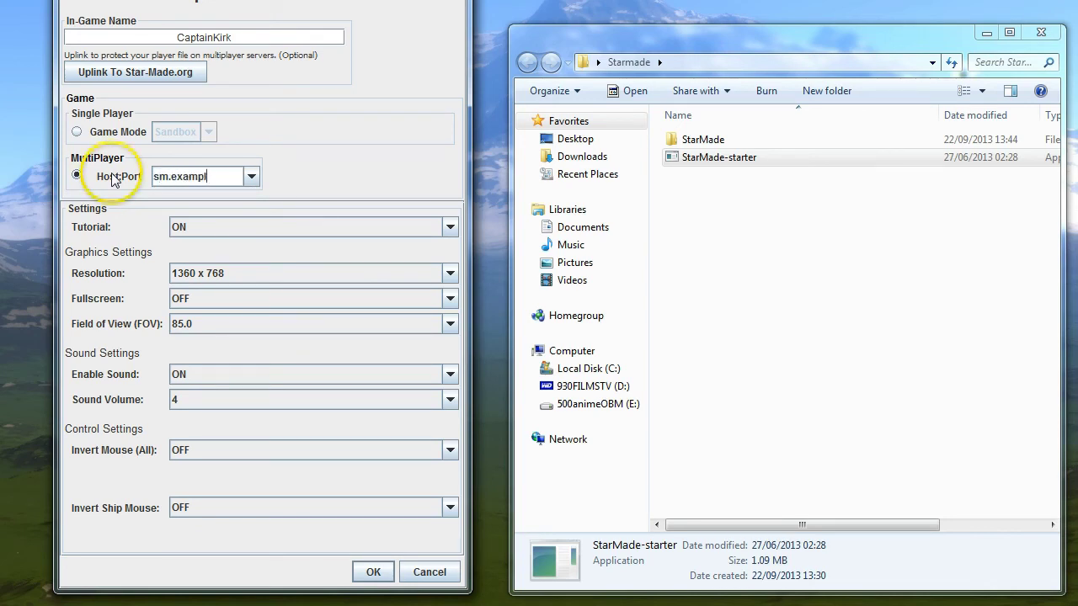
pyautogui.write('e.com:4242')
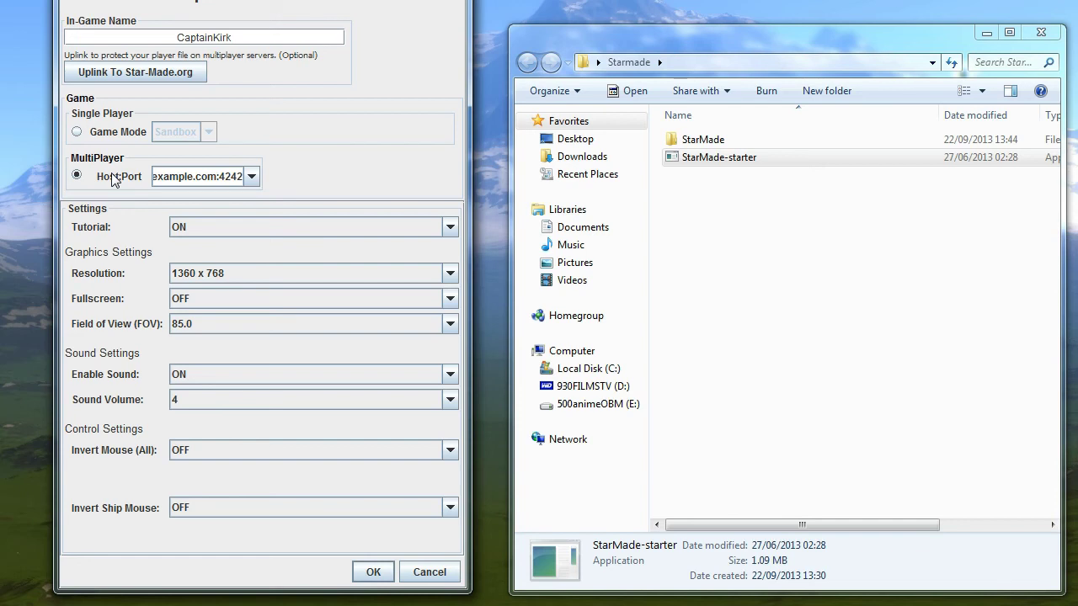
# - Erase the example server address from the MultiPlayer Host:Port field
pyautogui.press('BackSpace')
pyautogui.press('BackSpace')
pyautogui.press('BackSpace')
pyautogui.press('BackSpace')
pyautogui.press('BackSpace')
pyautogui.press('BackSpace')
pyautogui.press('BackSpace')
pyautogui.press('BackSpace')
pyautogui.press('BackSpace')
pyautogui.press('BackSpace')
pyautogui.press('BackSpace')
pyautogui.press('BackSpace')
pyautogui.press('BackSpace')
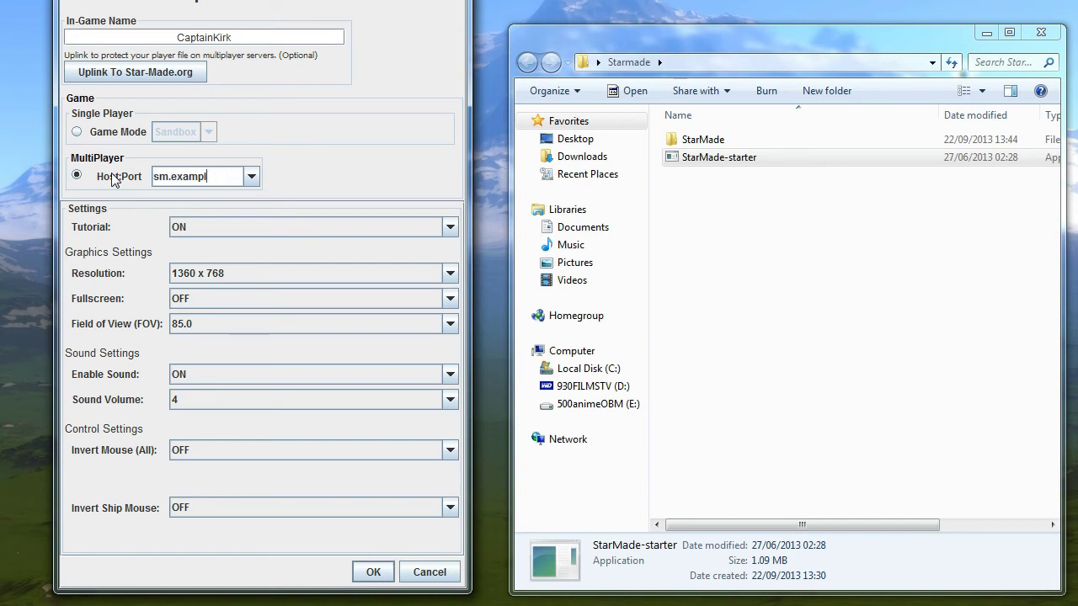
pyautogui.press('BackSpace')
pyautogui.press('BackSpace')
pyautogui.press('BackSpace')
pyautogui.press('BackSpace')
pyautogui.press('BackSpace')
pyautogui.press('BackSpace')
pyautogui.write('192')
pyautogui.press('BackSpace')
pyautogui.press('BackSpace')
pyautogui.press('BackSpace')
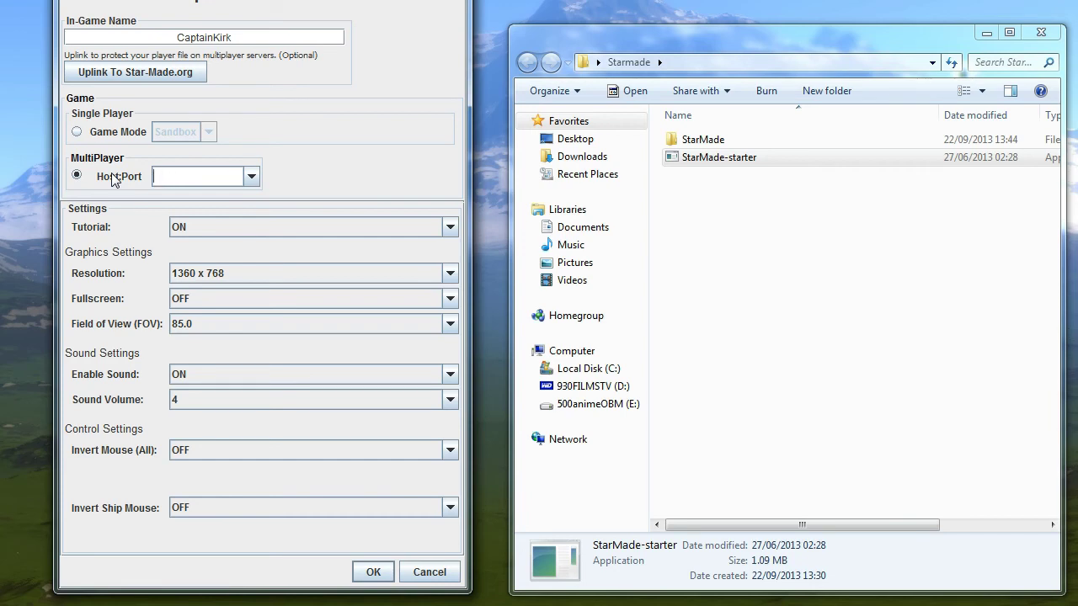